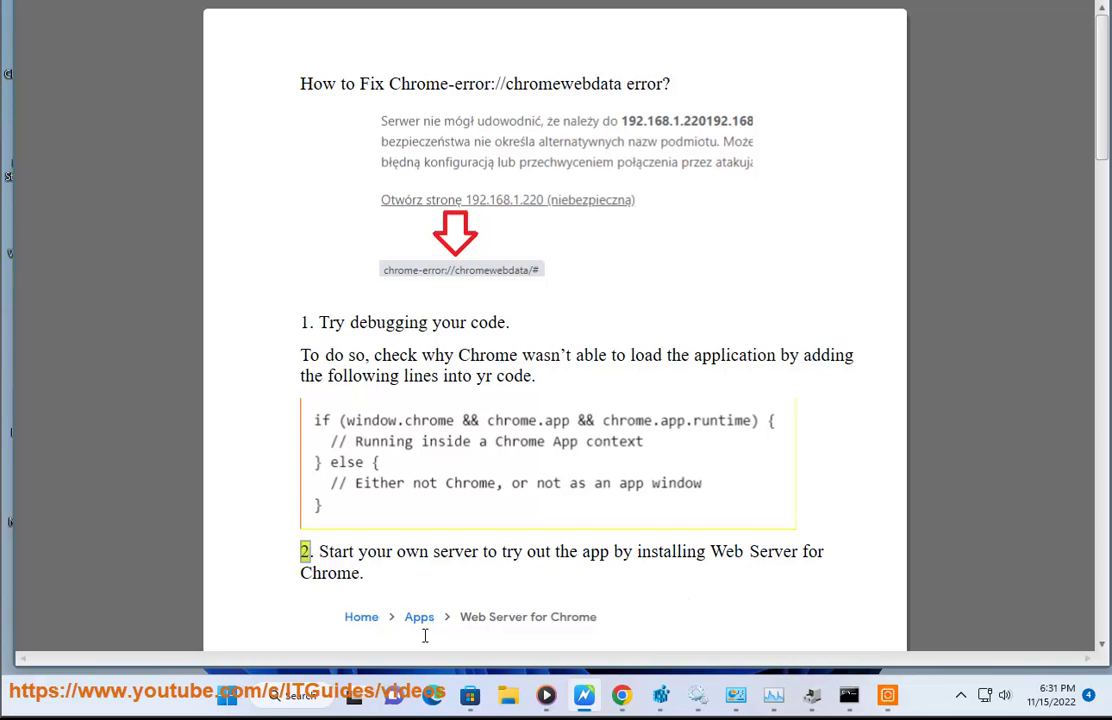
Step: Open Notepad from Windows Search, move it right, and type 'if' to start the snippet
click(283, 698)
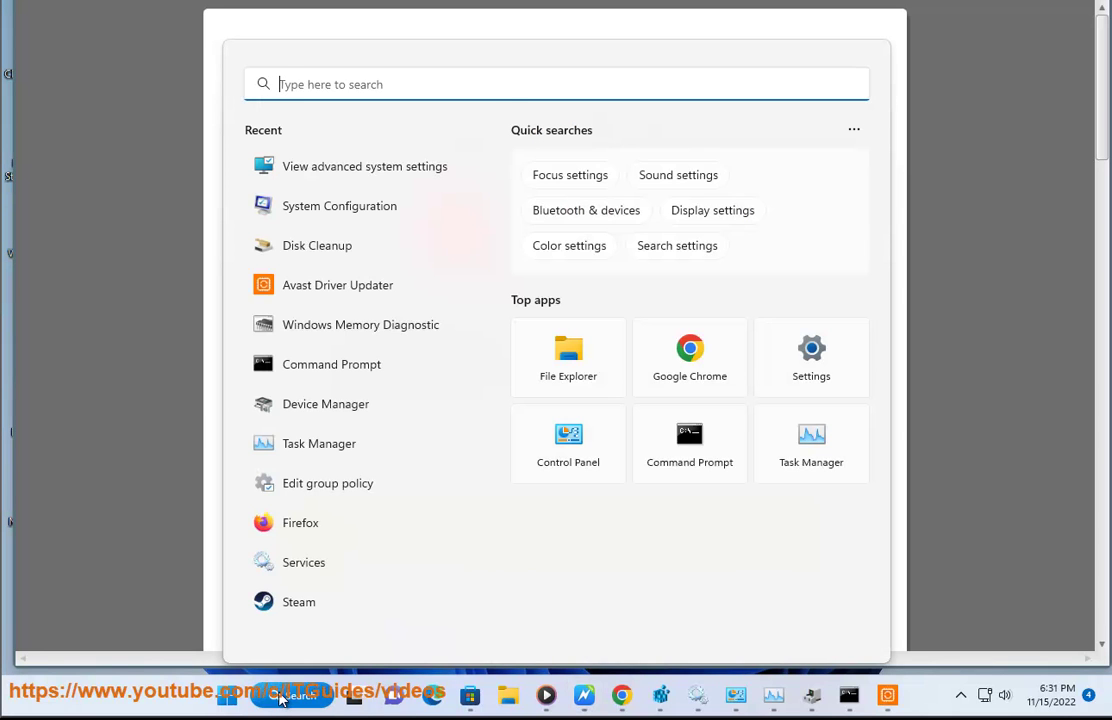
text(NOTE)
click(389, 236)
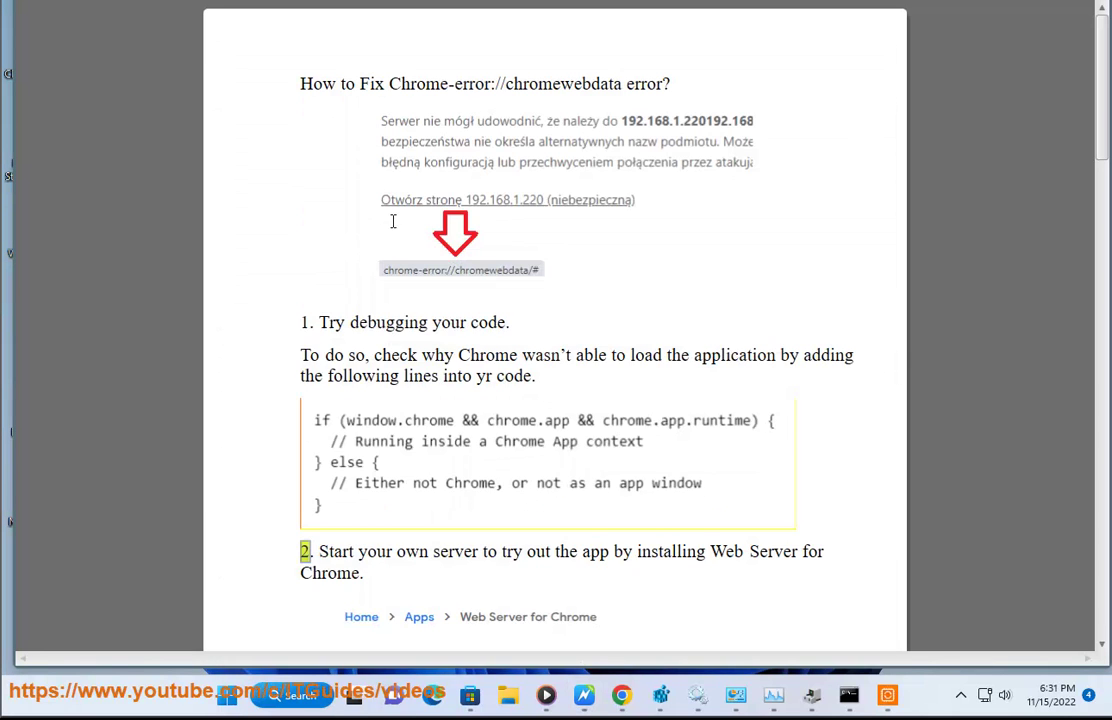
drag(360, 153, 812, 171)
text(IF)
key(BackSpace)
key(BackSpace)
text(if (window.chrome &&....)
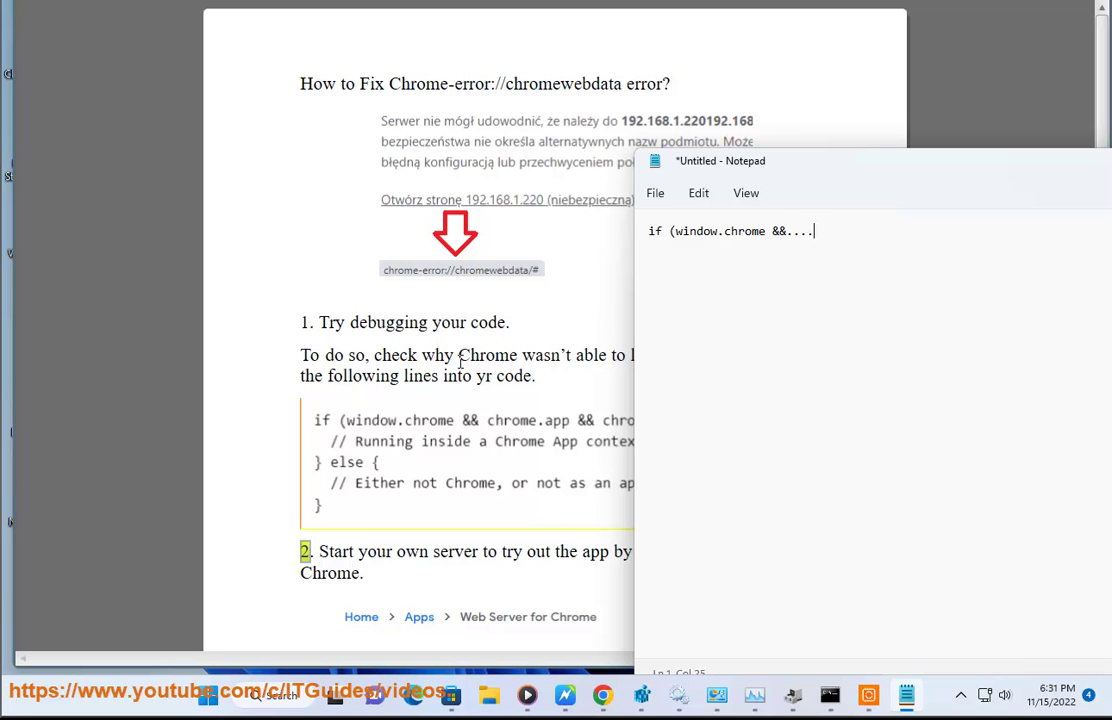
Step: Insert a blank line above the if (window.chrome && line in Notepad and select that line
click(461, 362)
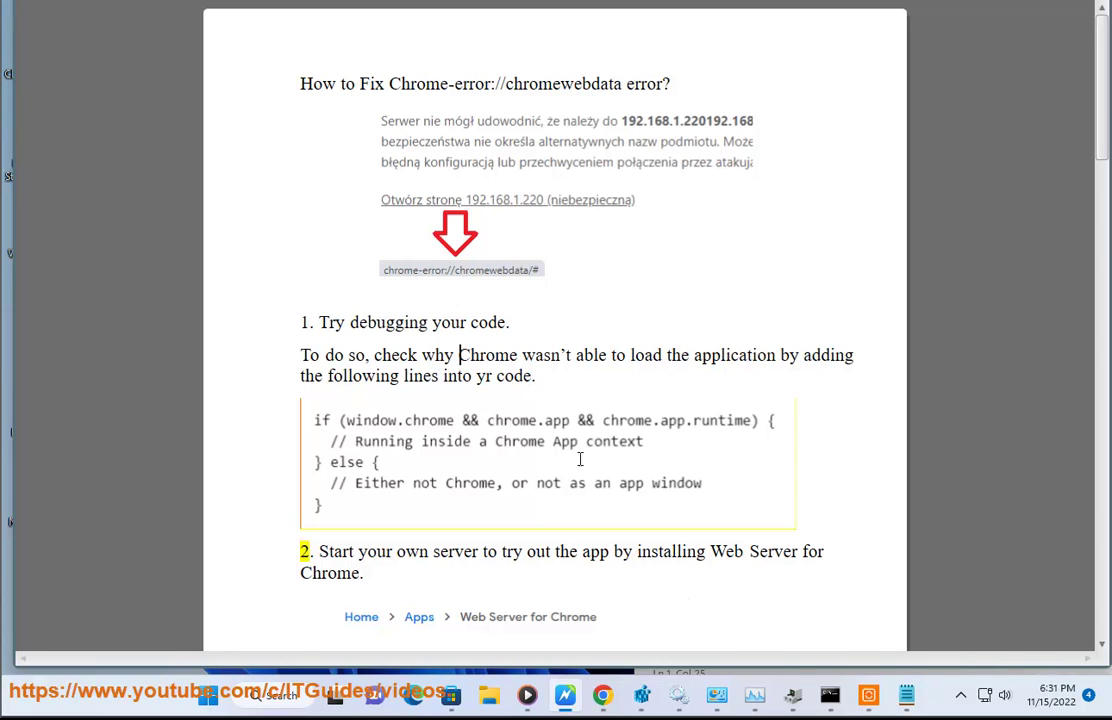
click(906, 694)
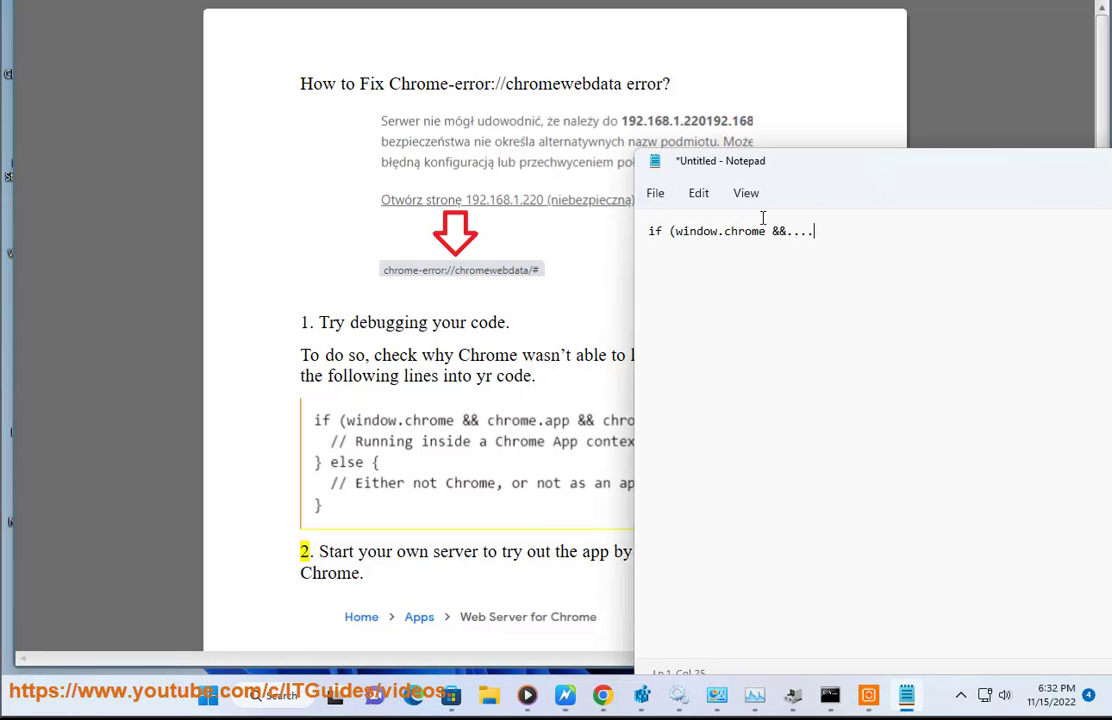
key(ctrl+a)
key(Home)
key(Return)
key(Return)
key(Return)
key(Return)
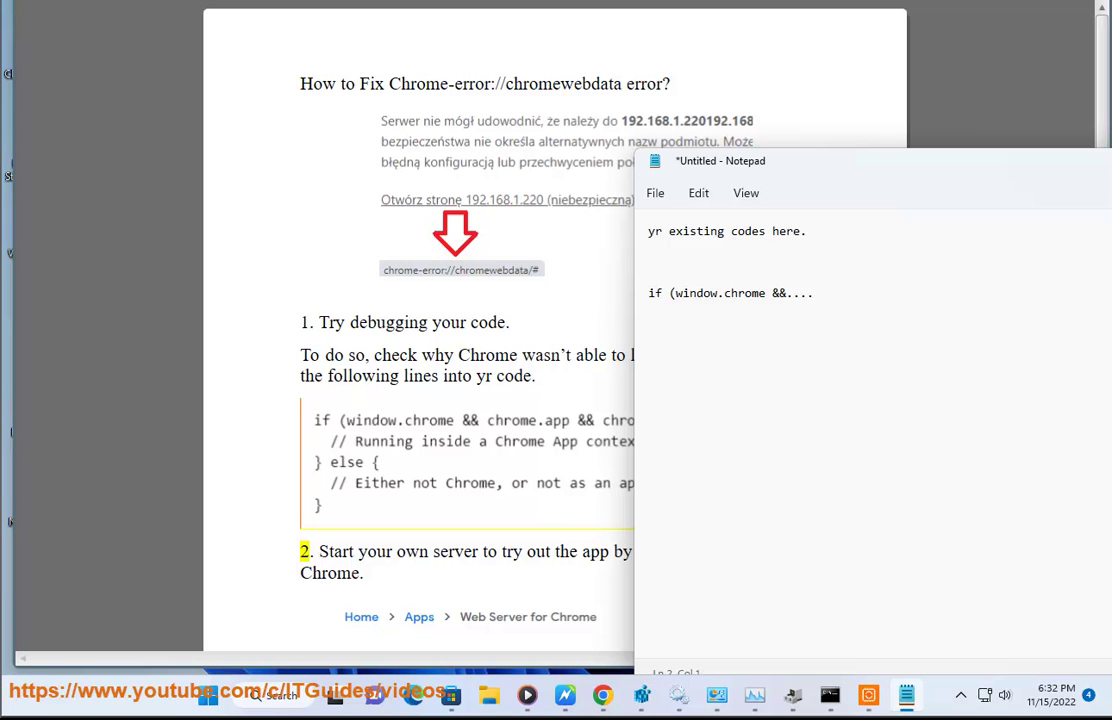
key(Delete)
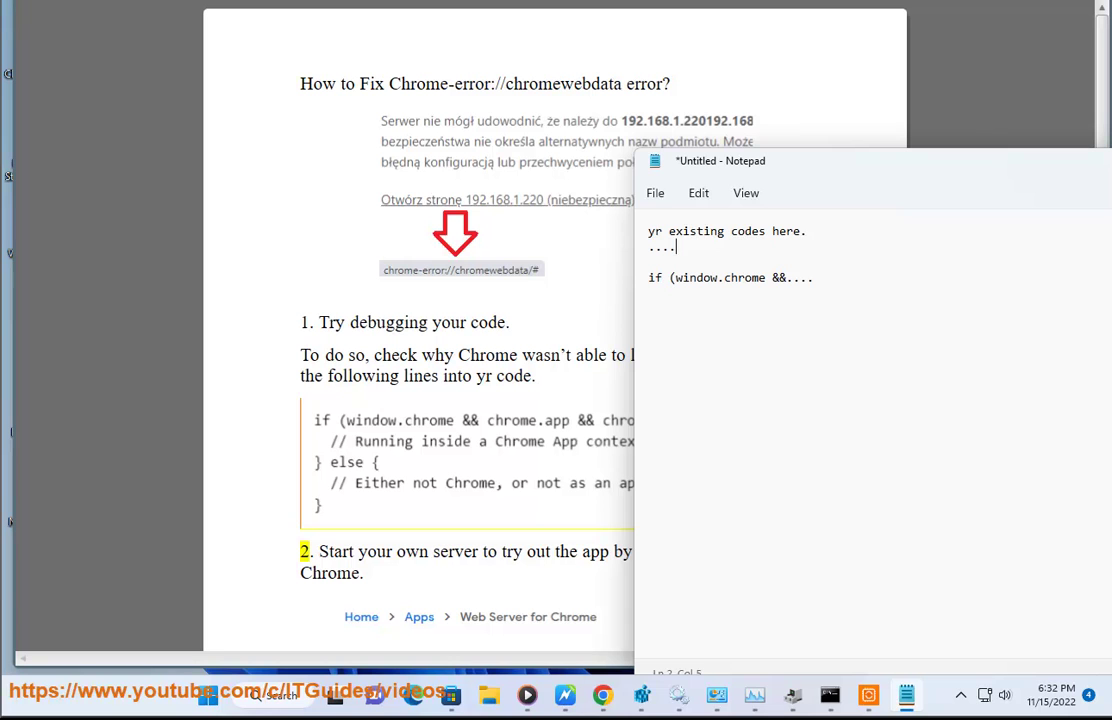
drag(848, 292, 553, 368)
click(458, 355)
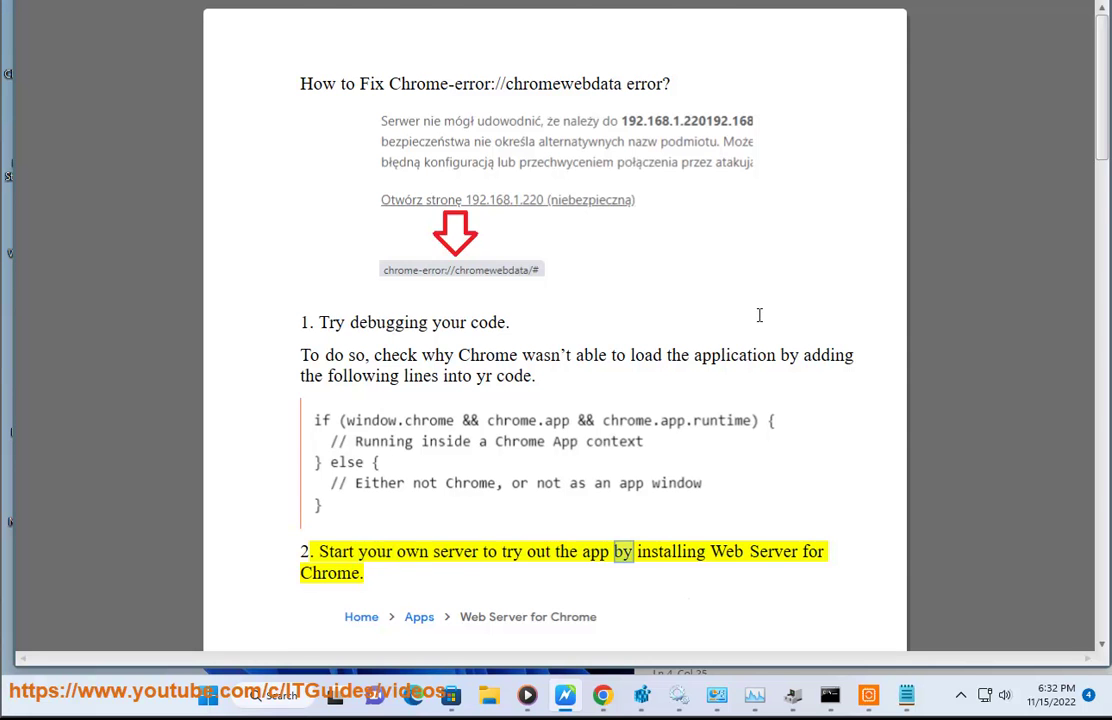
Step: Scroll down to step 2 and select the name 'Web Server for Chrome' in the guide
scroll(760, 323, down, 2)
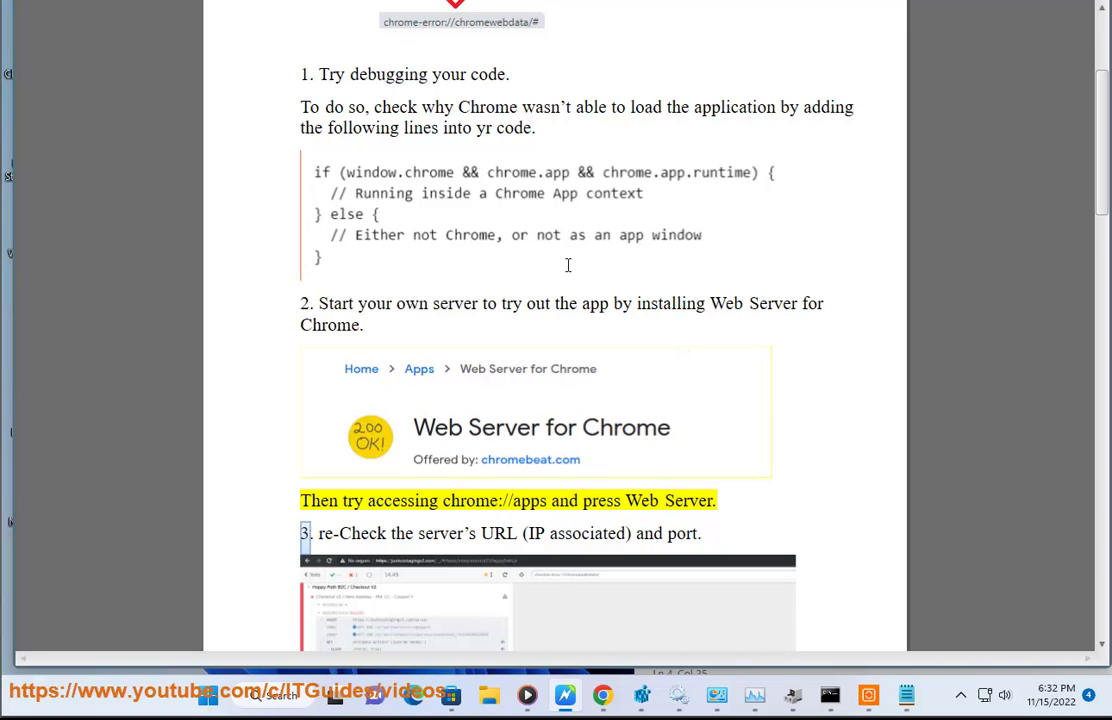
drag(711, 303, 364, 330)
key(ctrl+c)
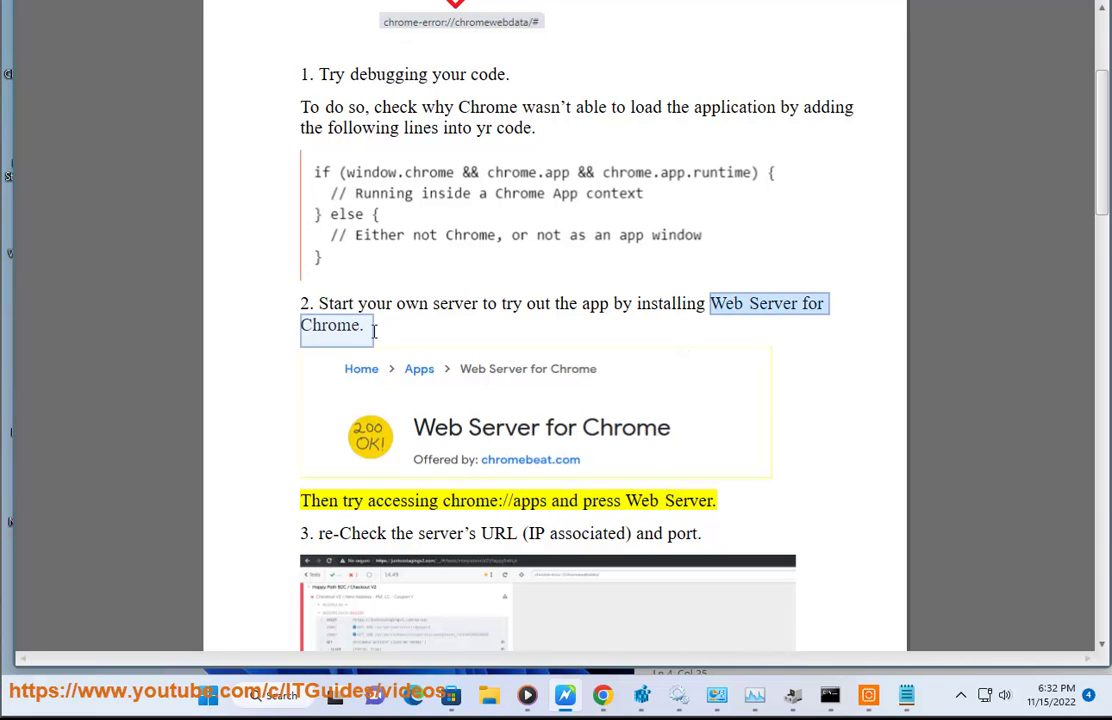
Step: Replace the MemTest86 Google search with a search for 'Web Server for Chrome'
click(602, 695)
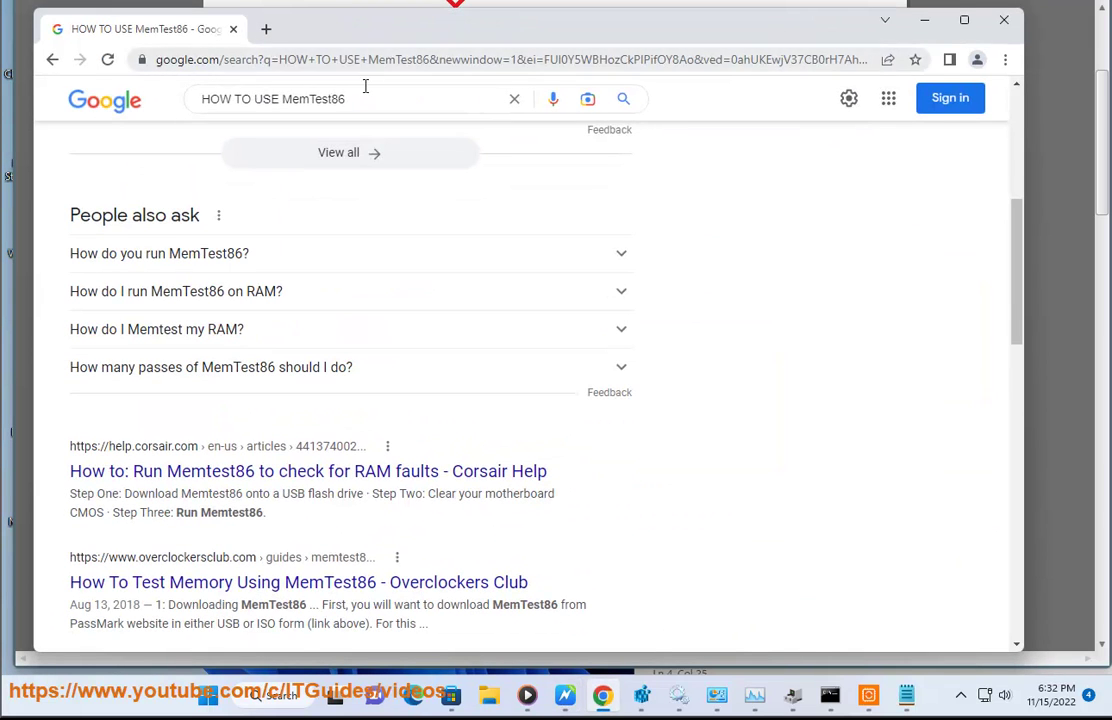
triple_click(367, 96)
key(ctrl+v)
key(Return)
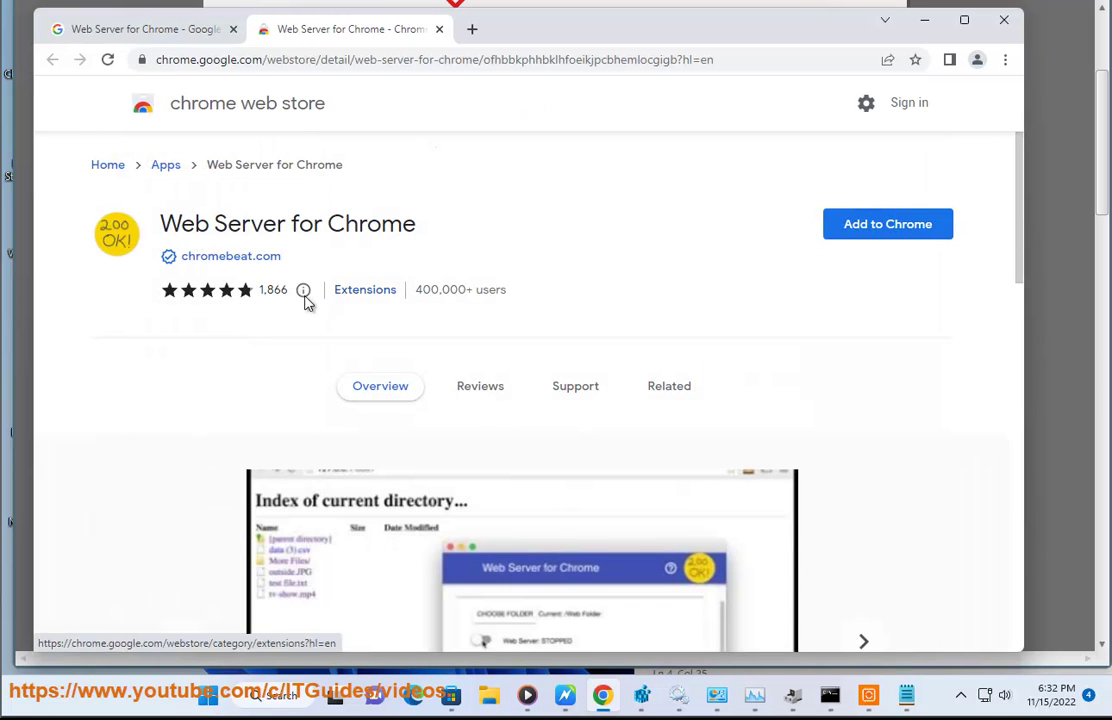
scroll(262, 403, down, 3)
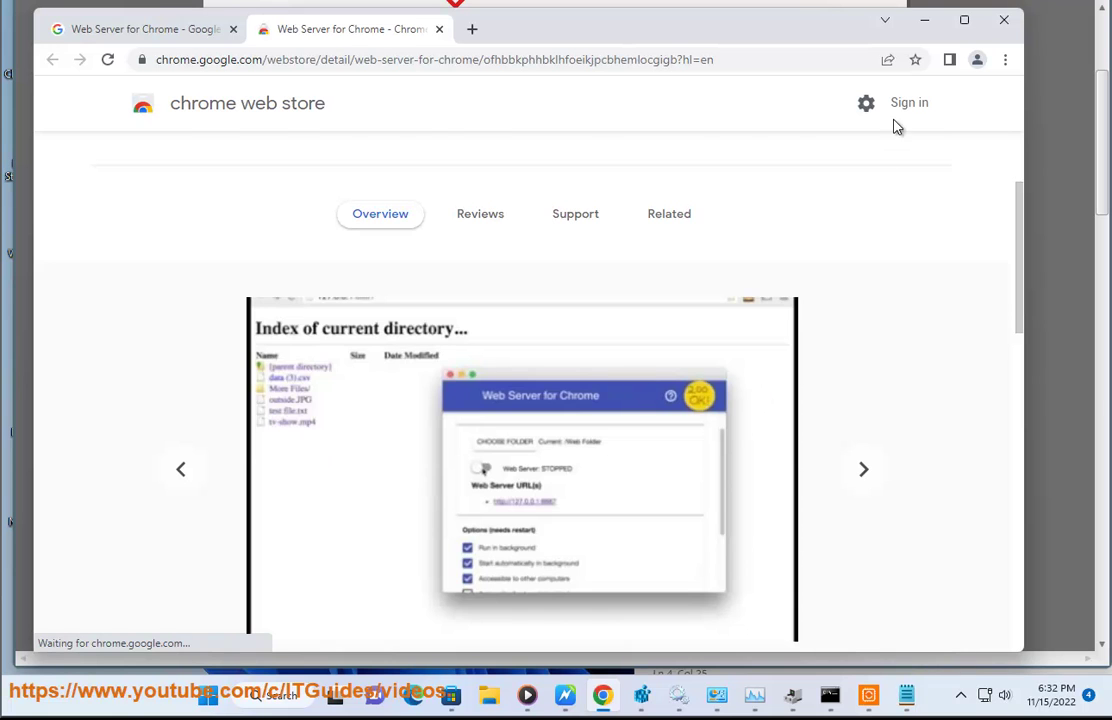
scroll(893, 117, up, 3)
Step: Try adding Web Server for Chrome from its Web Store listing, backing out of sign-in to retry
click(884, 226)
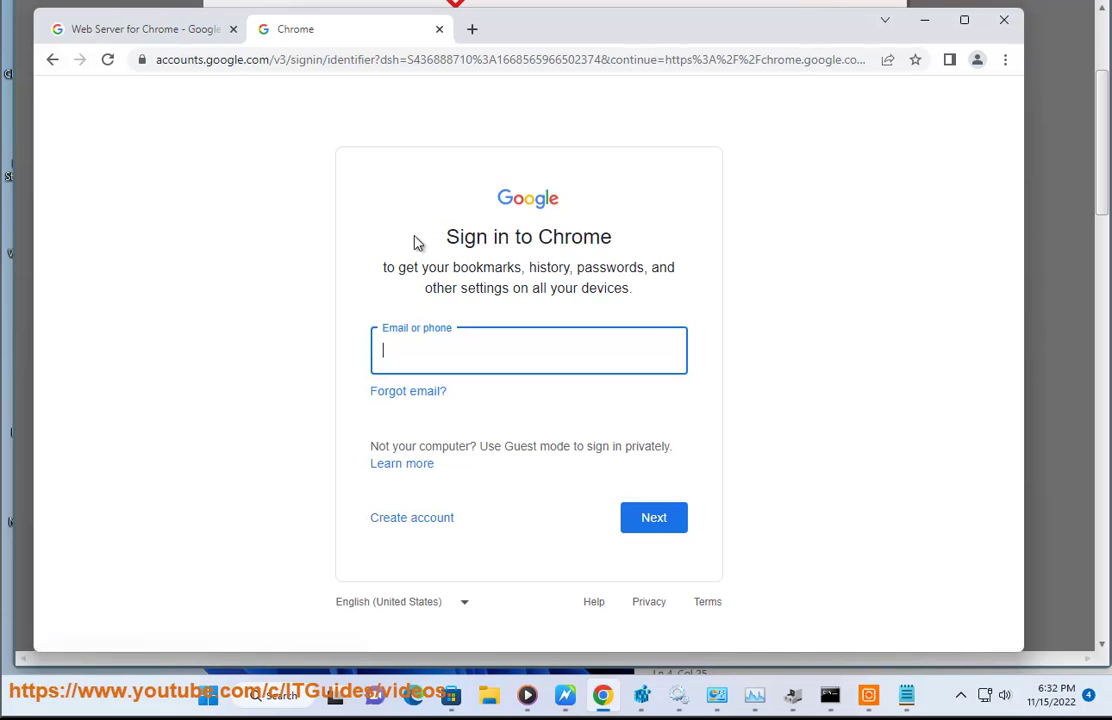
click(305, 135)
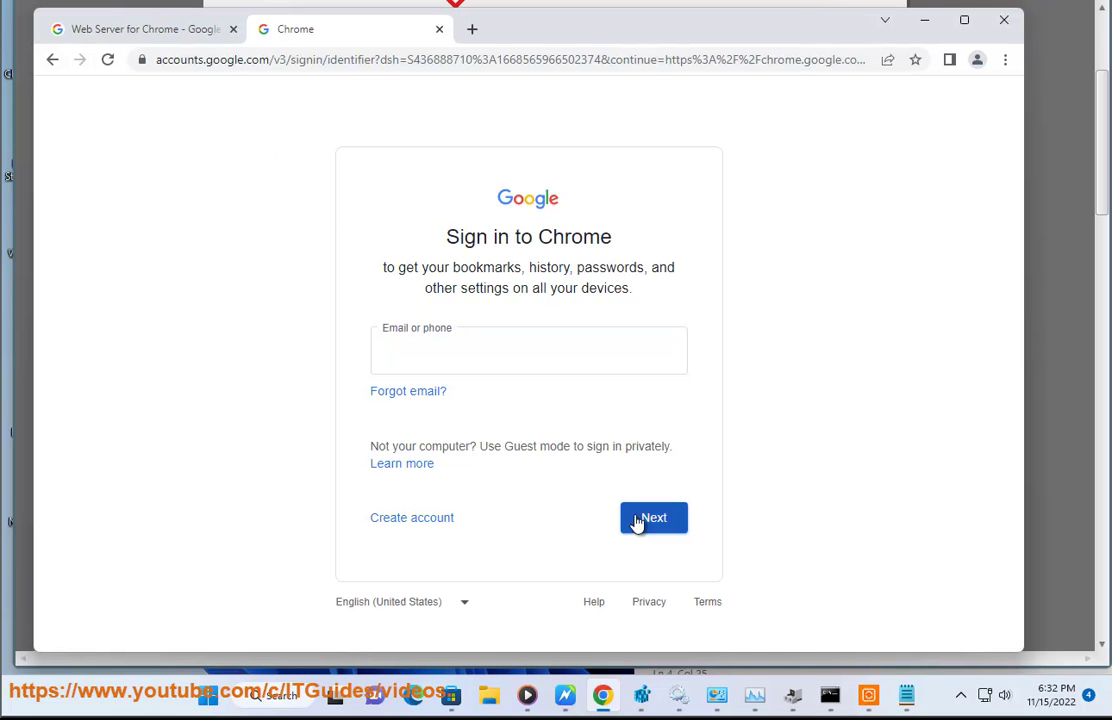
click(52, 59)
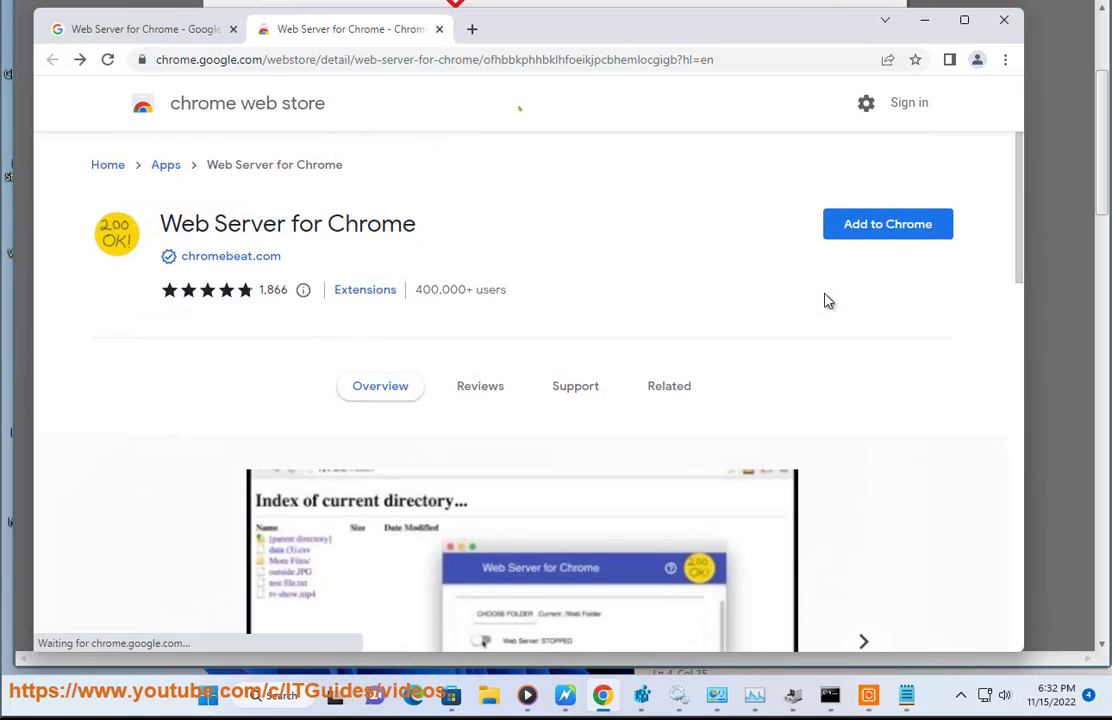
click(856, 239)
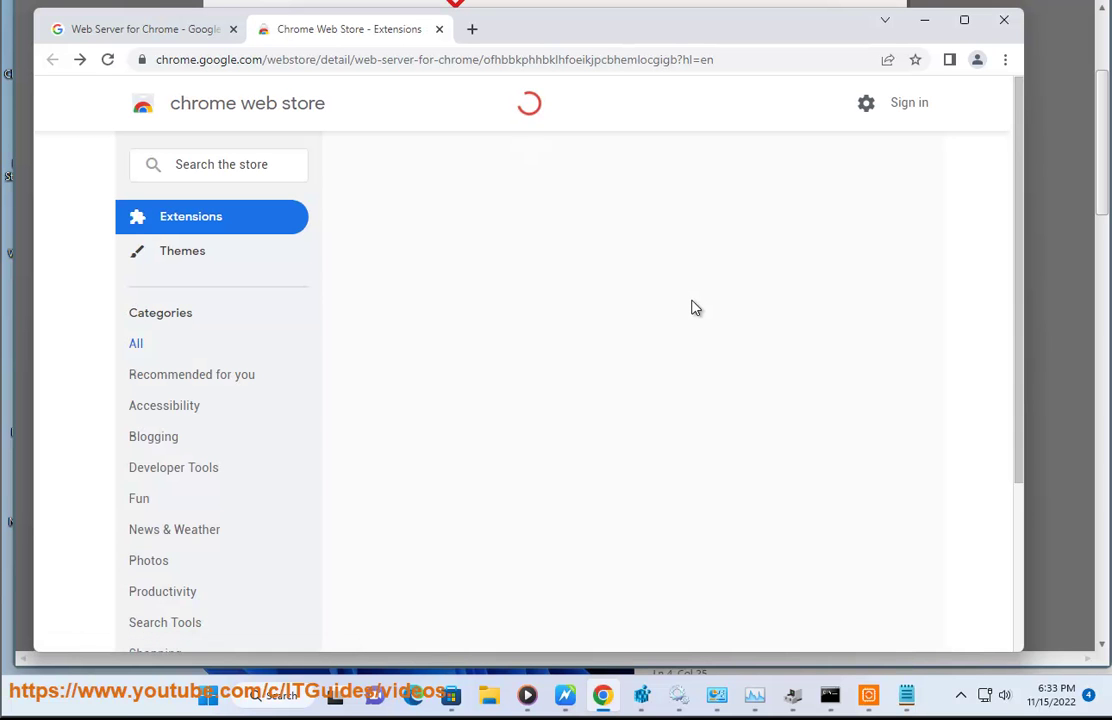
scroll(688, 308, down, 3)
scroll(509, 418, down, 5)
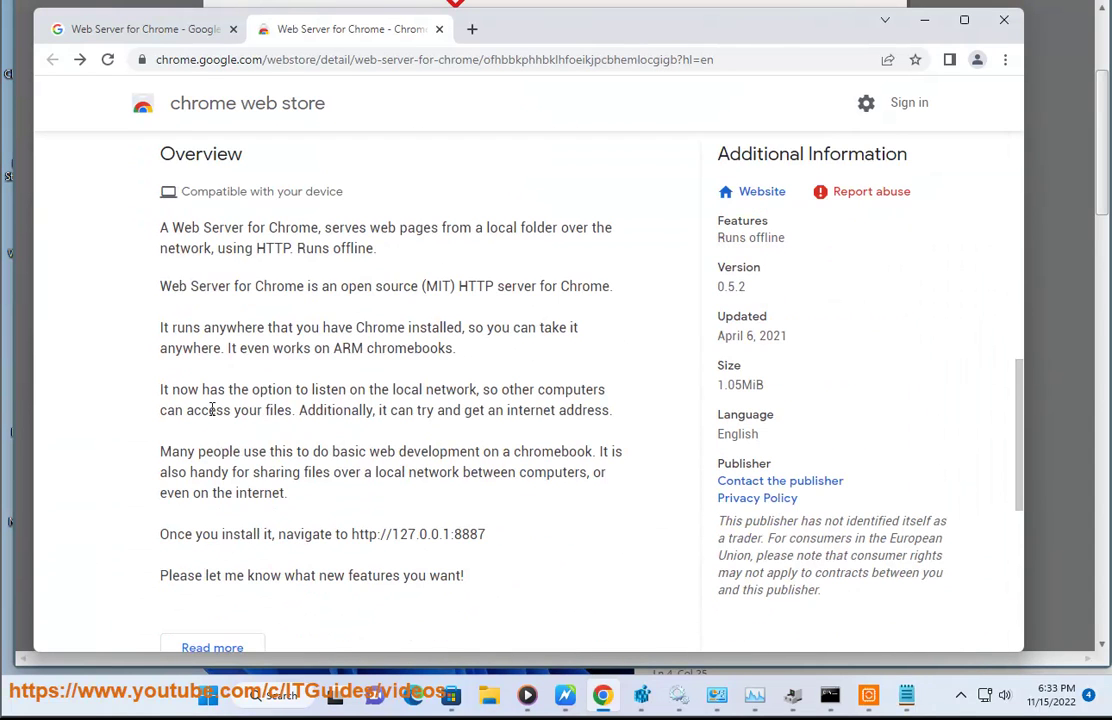
Step: Copy chrome://apps from the guide's step 2, load it in Chrome, then minimize Chrome
click(929, 27)
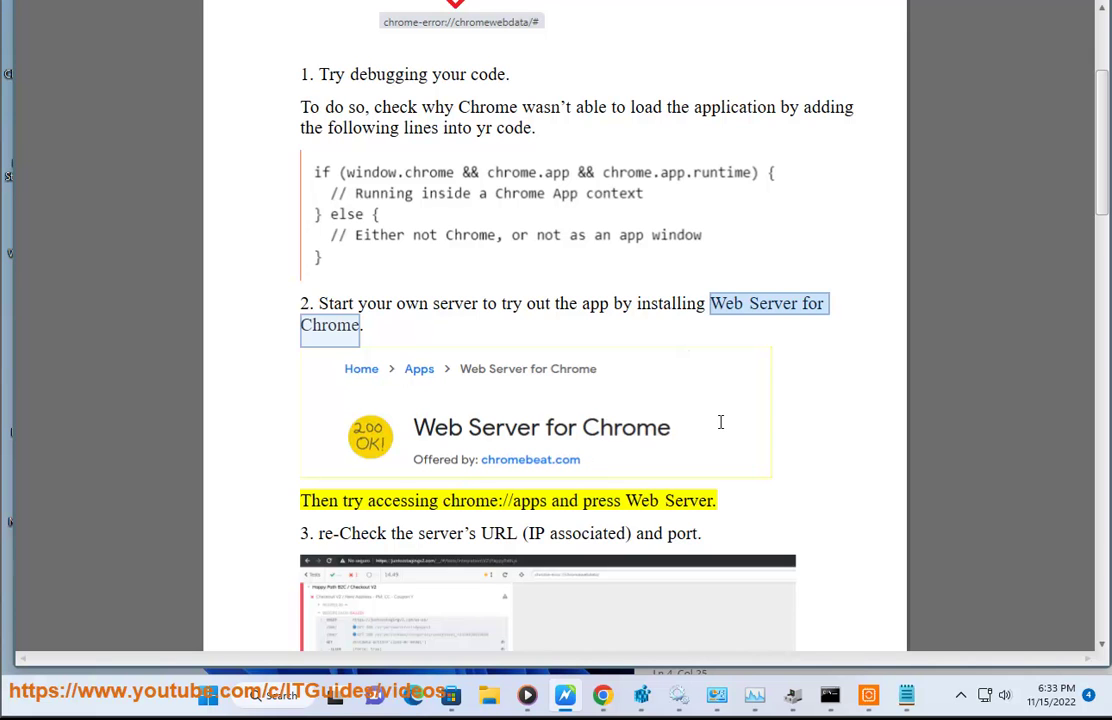
drag(553, 505, 452, 512)
key(ctrl+c)
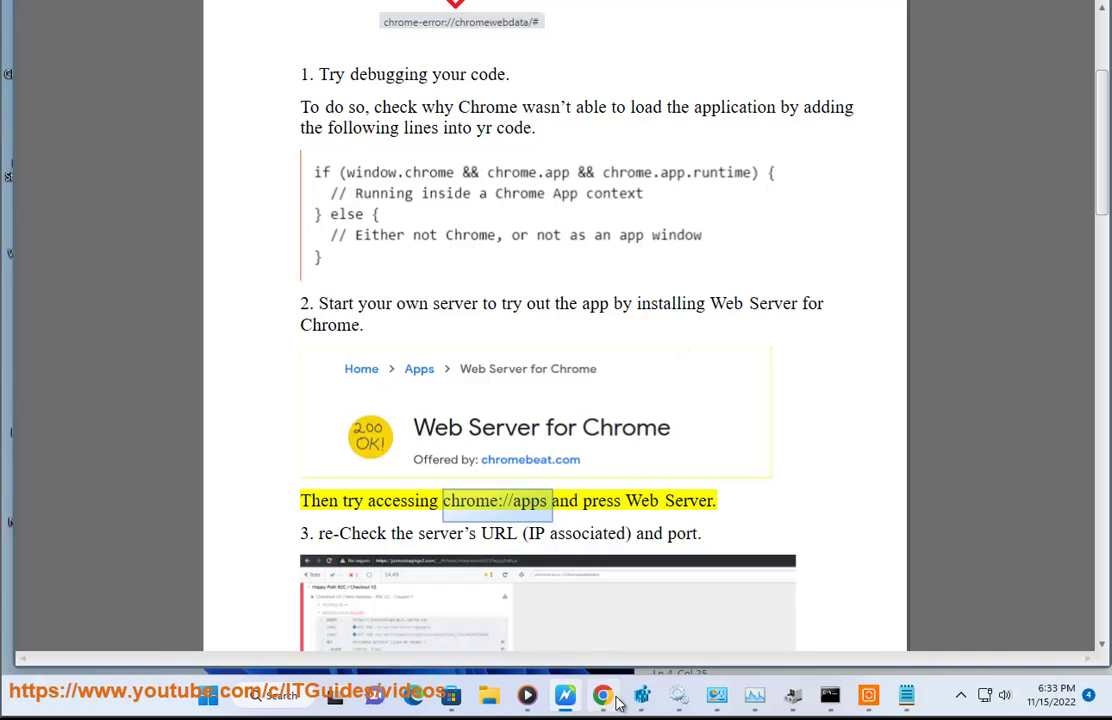
click(602, 695)
click(418, 60)
key(ctrl+v)
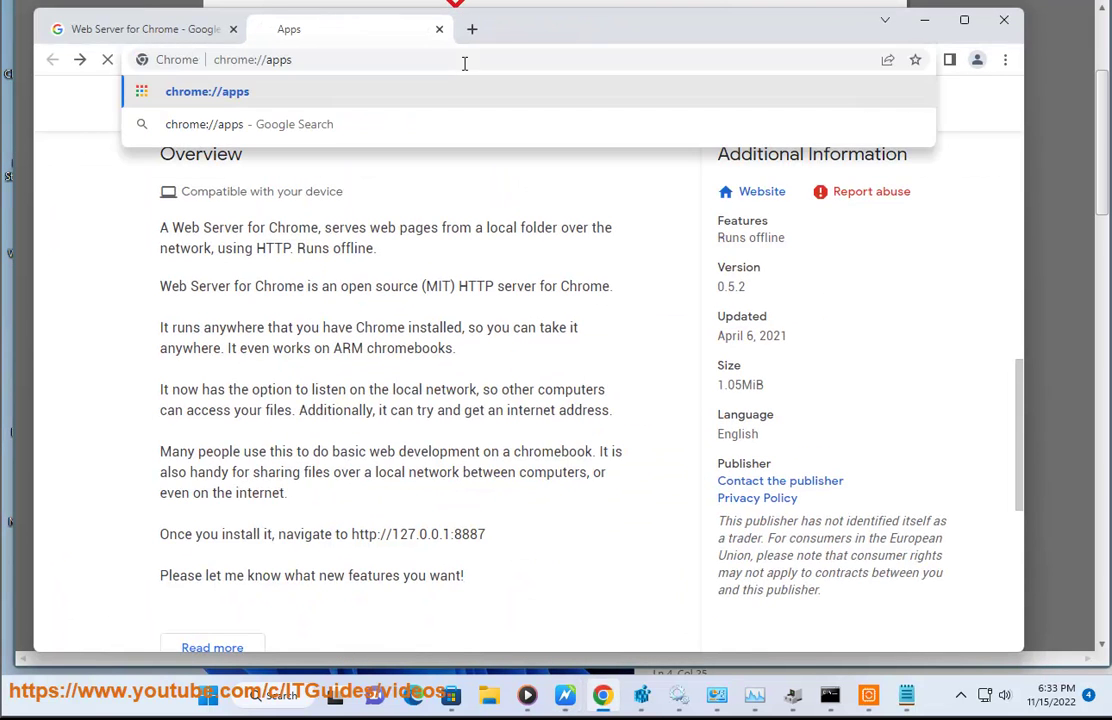
key(Return)
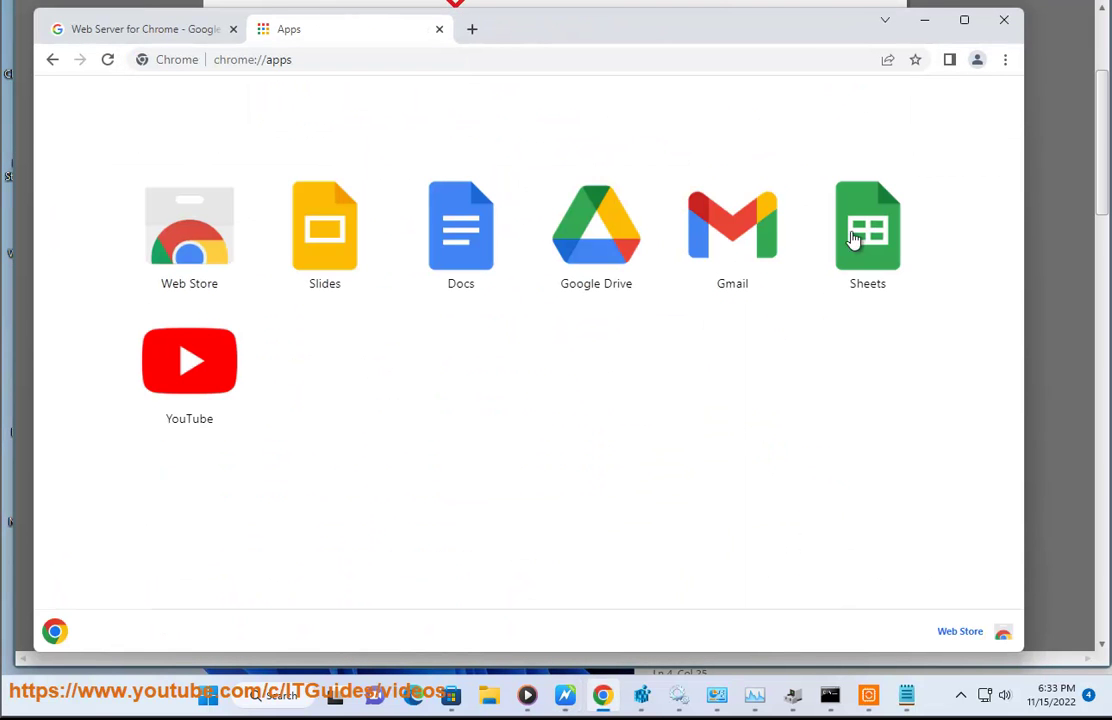
click(924, 20)
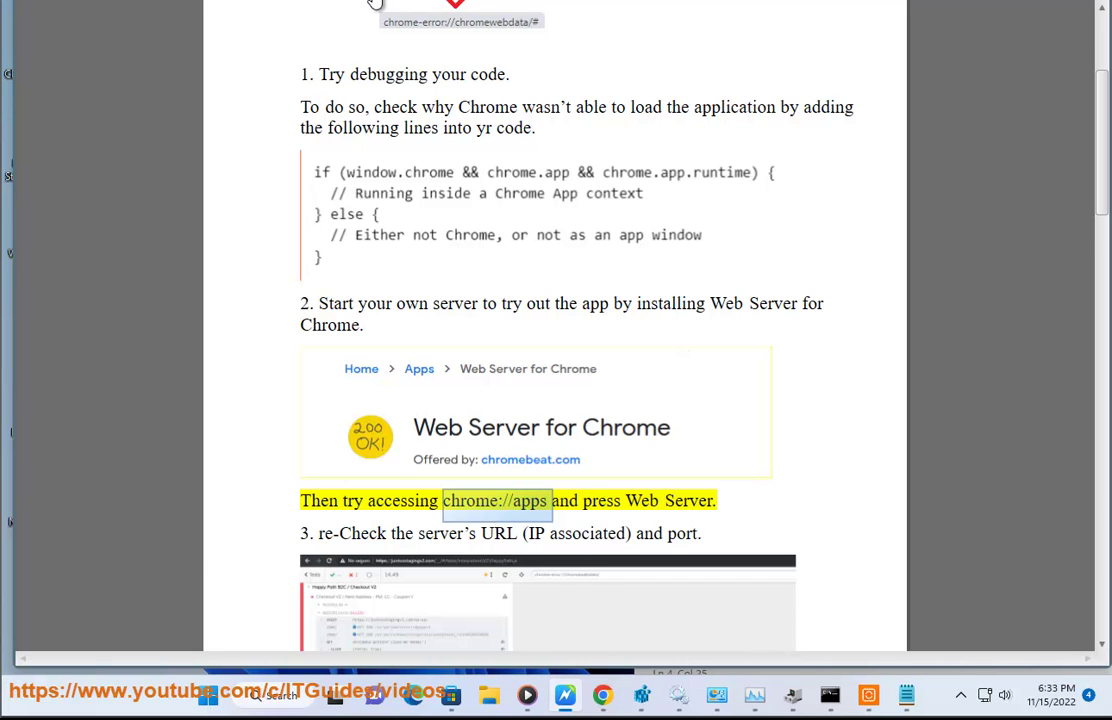
Step: Scroll down to the port-number notes and select the phrase 'register the port to IANA'
scroll(541, 584, down, 3)
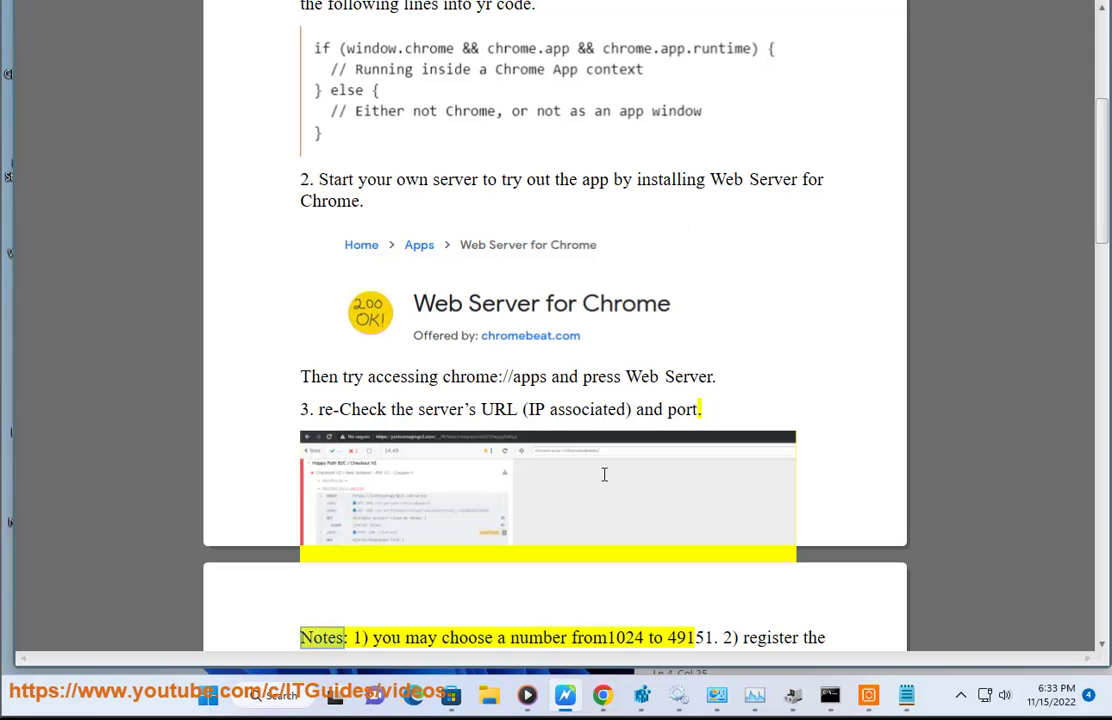
scroll(620, 482, down, 1)
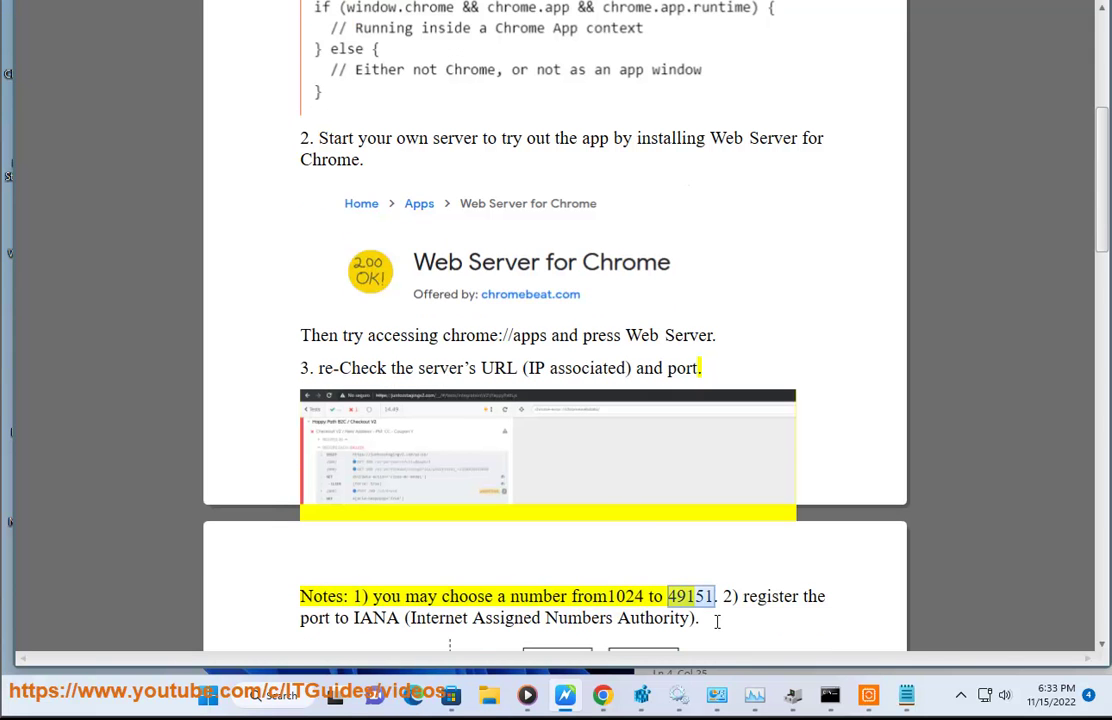
scroll(717, 621, down, 2)
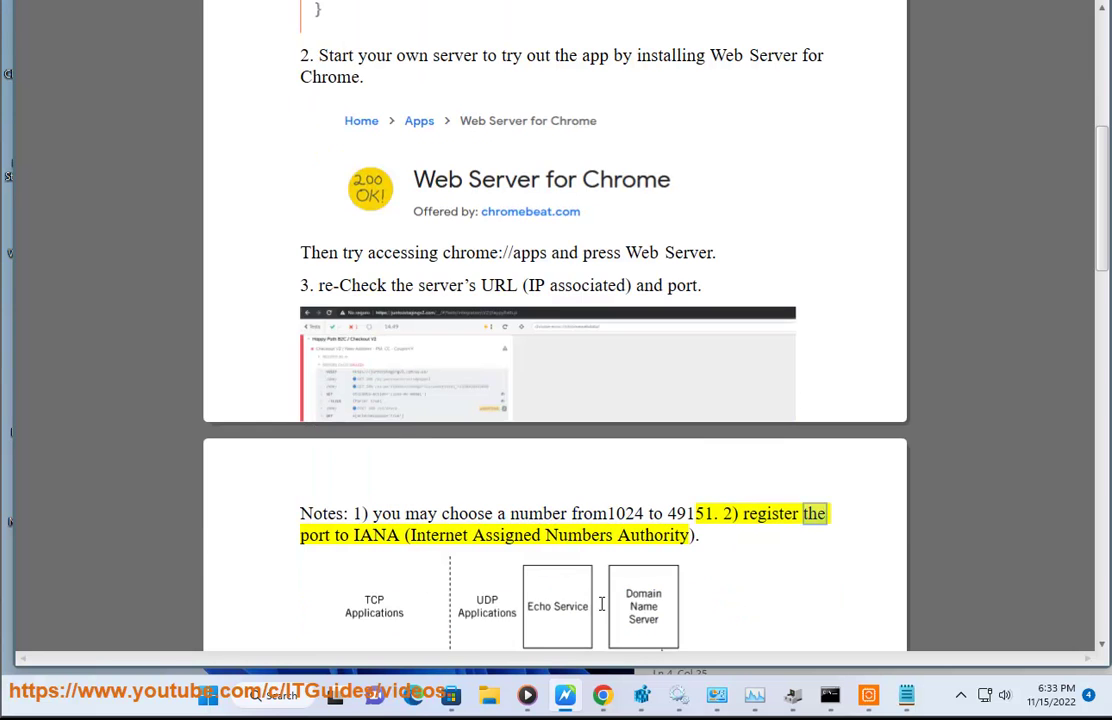
scroll(713, 559, down, 1)
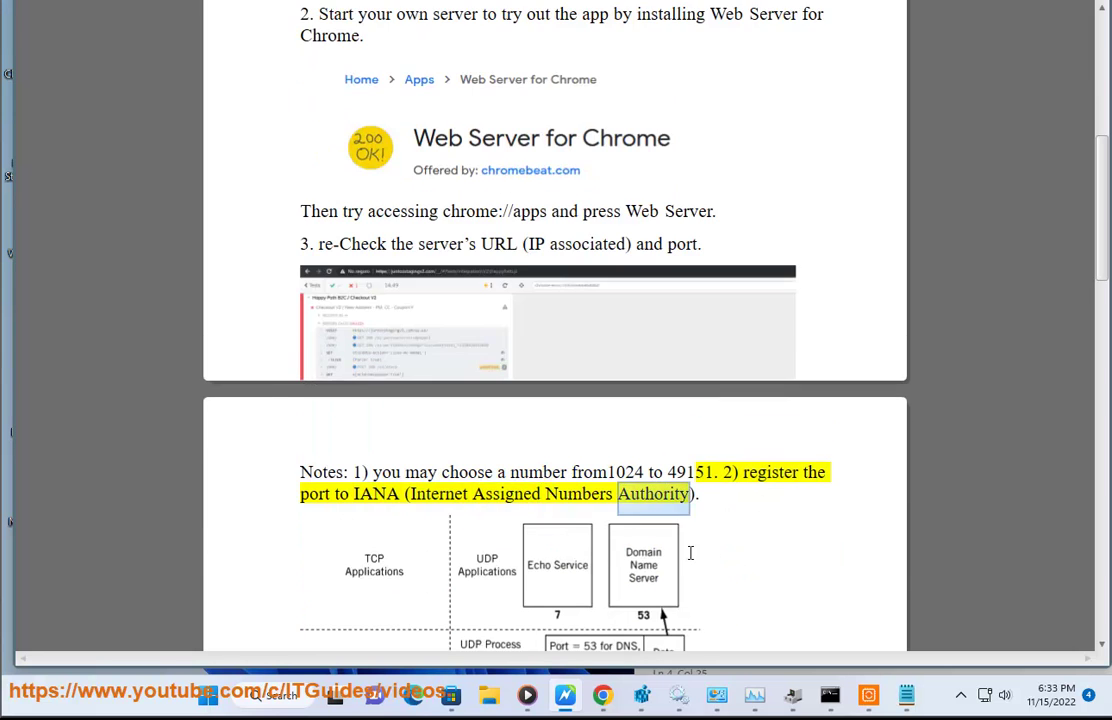
scroll(705, 550, down, 5)
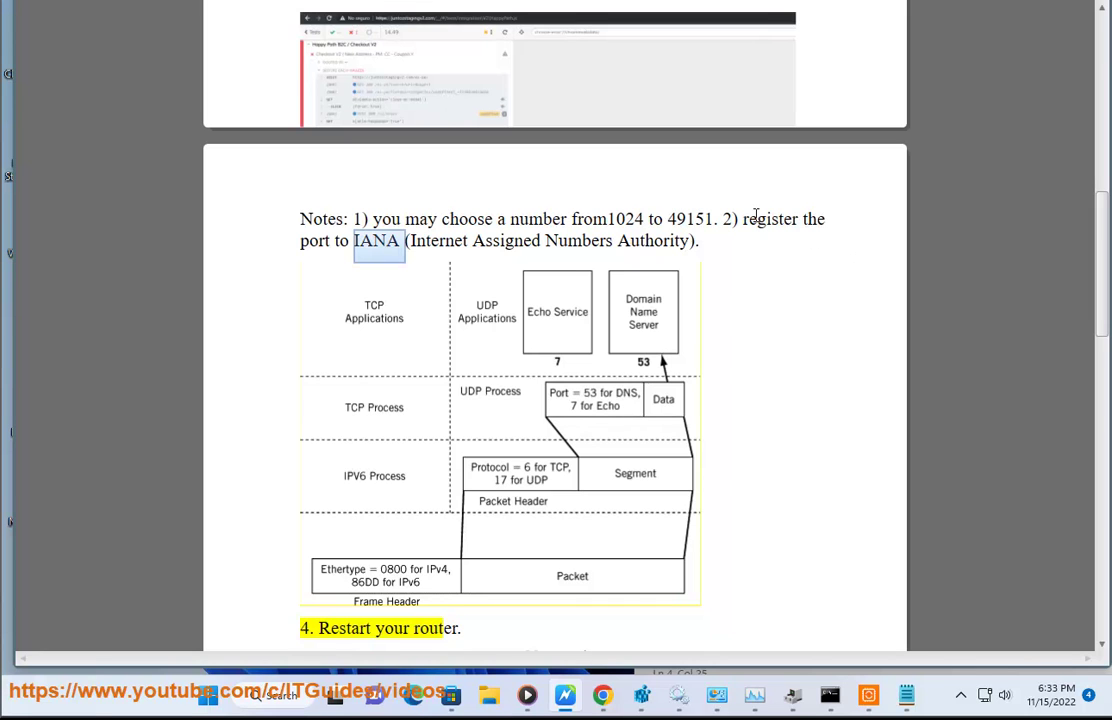
drag(741, 219, 402, 241)
key(ctrl+c)
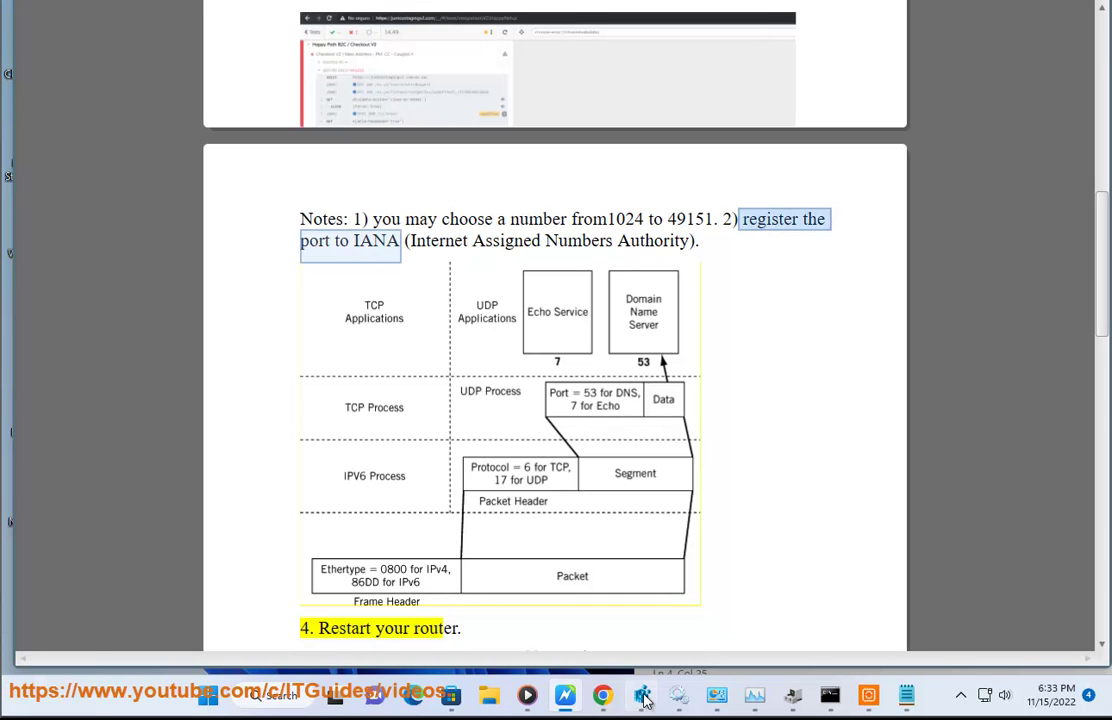
Step: Google 'register port IANA' by pasting the phrase and removing 'to' and 'the', then minimize Chrome
click(603, 692)
click(305, 62)
key(ctrl+v)
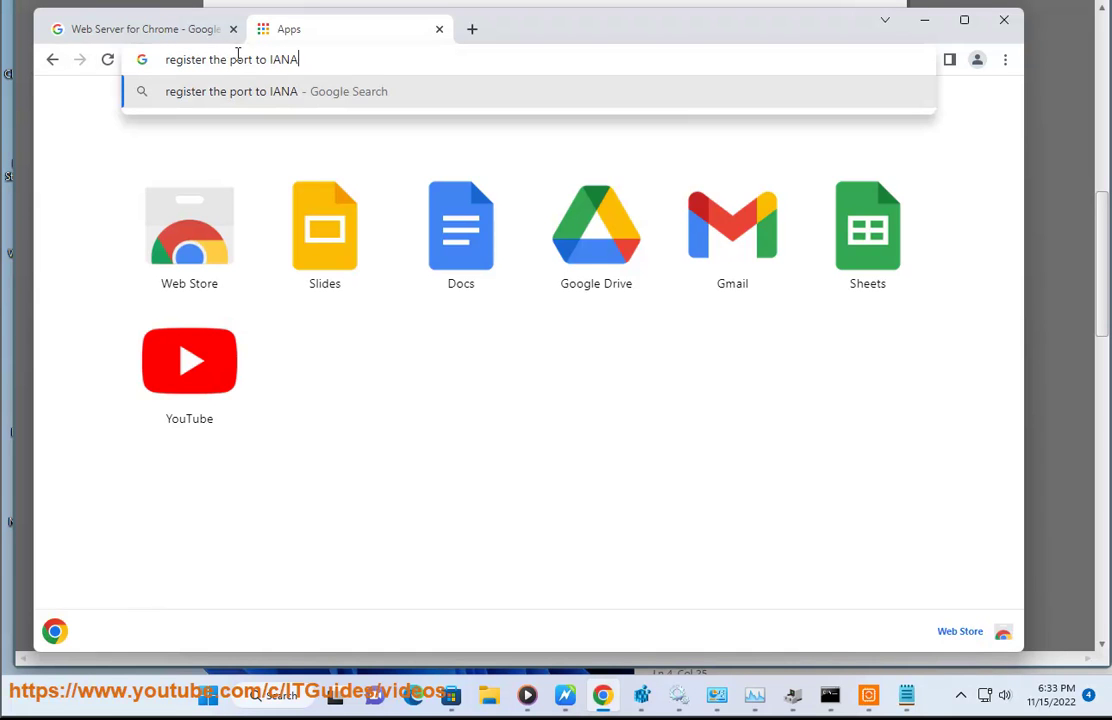
double_click(259, 59)
key(BackSpace)
double_click(218, 59)
key(BackSpace)
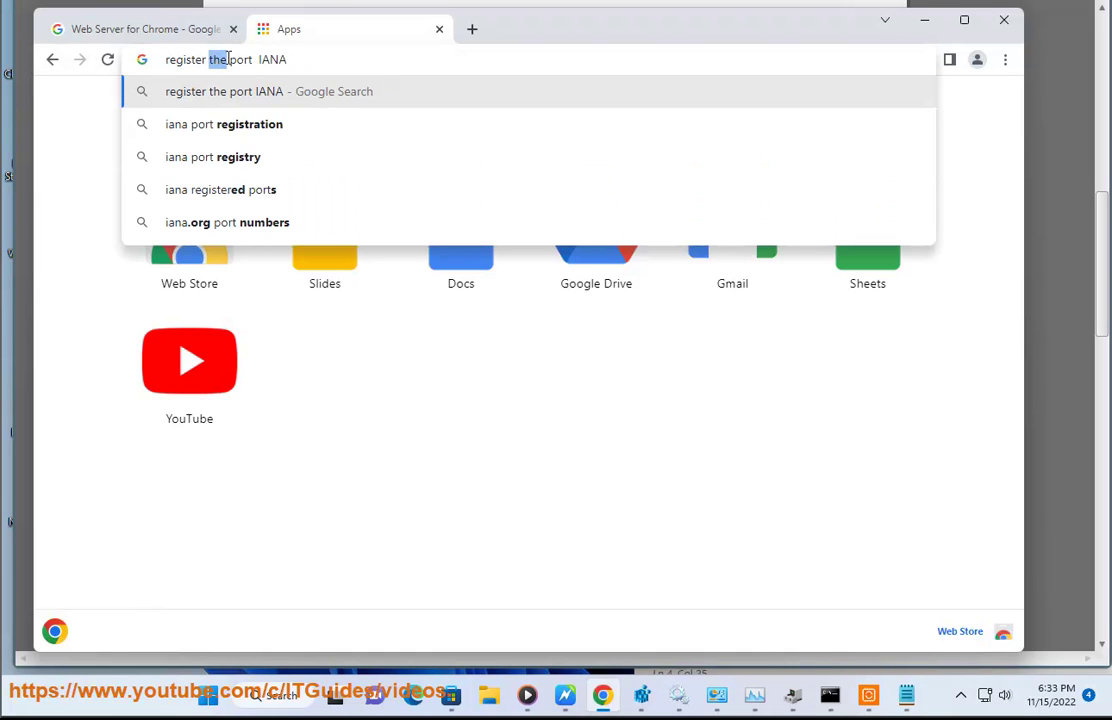
key(Delete)
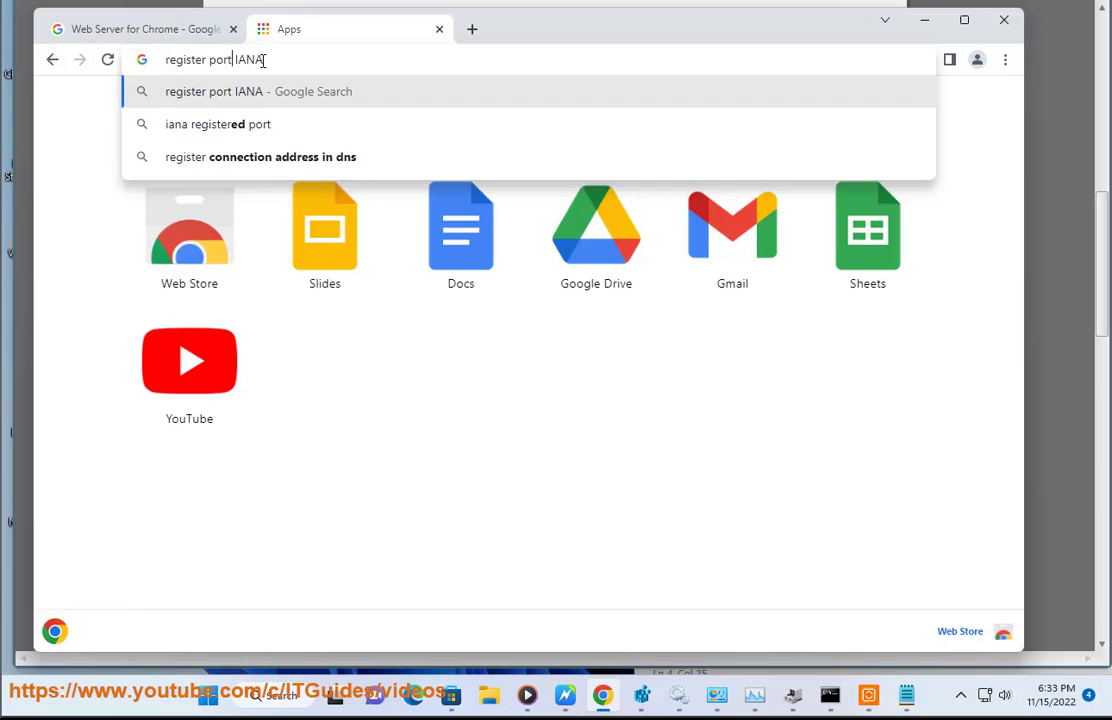
key(Return)
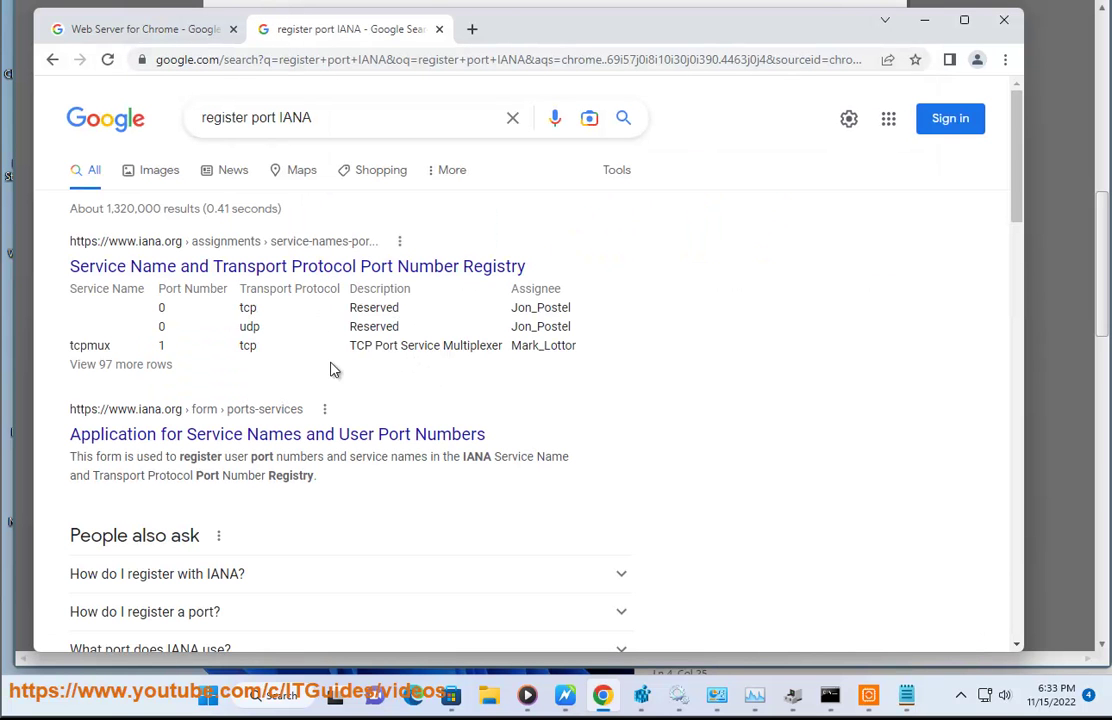
drag(218, 291, 156, 292)
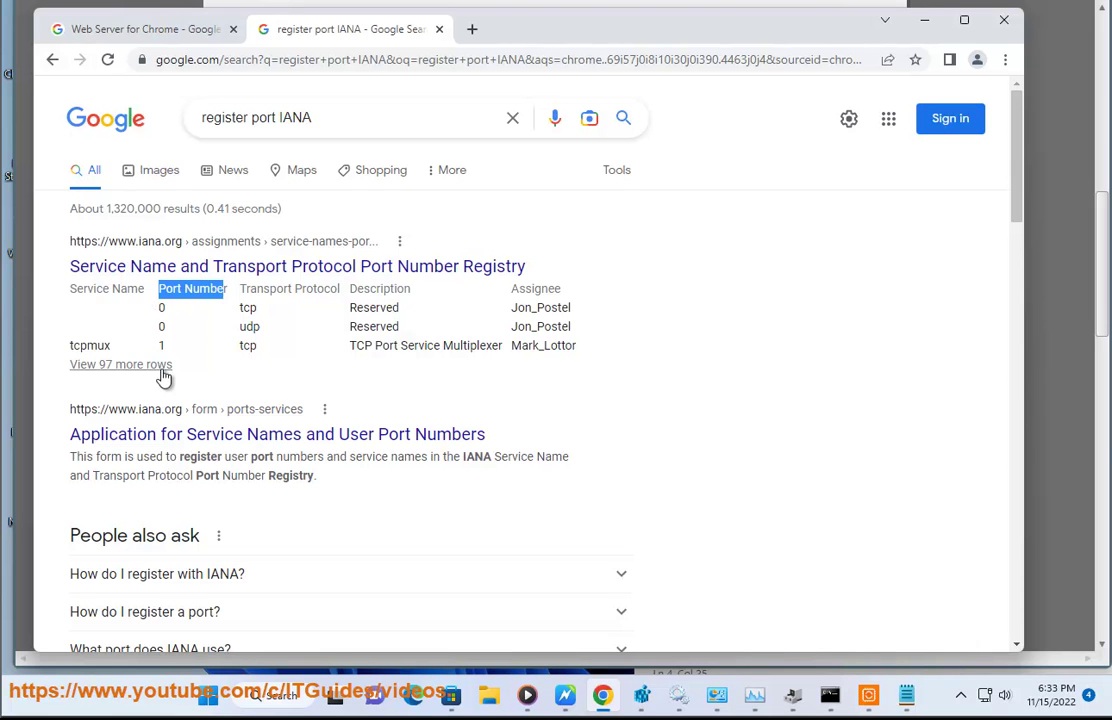
click(928, 21)
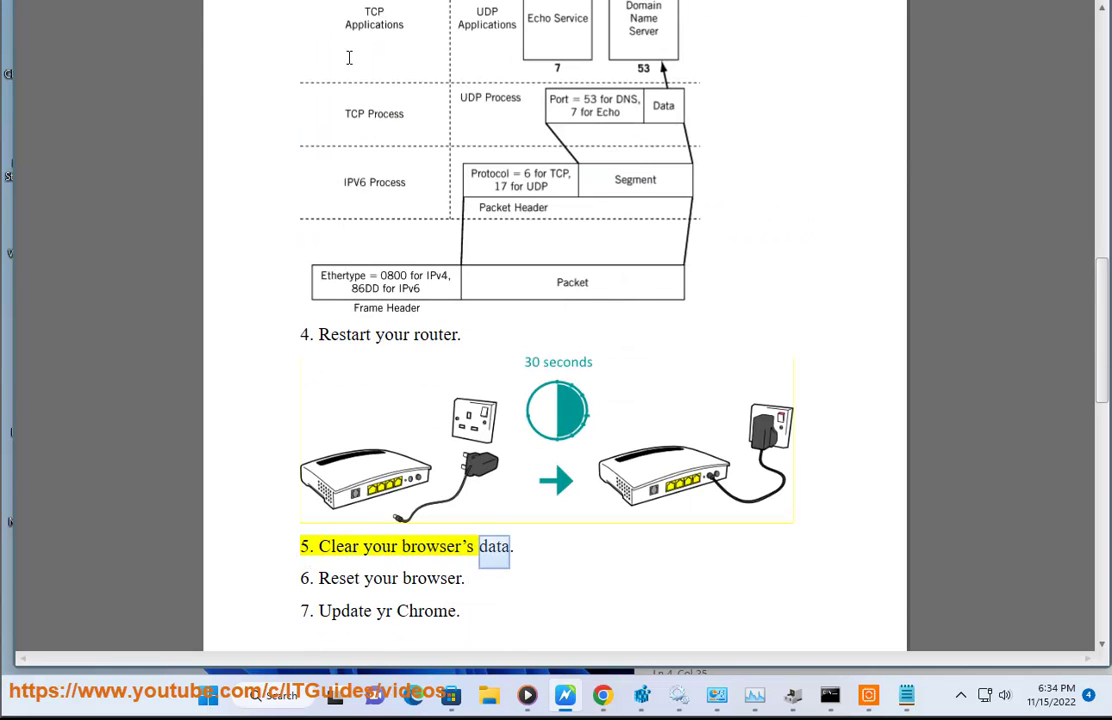
Step: Search Chrome Settings for cache, view Clear browsing data, cancel it, and minimize Chrome
click(602, 695)
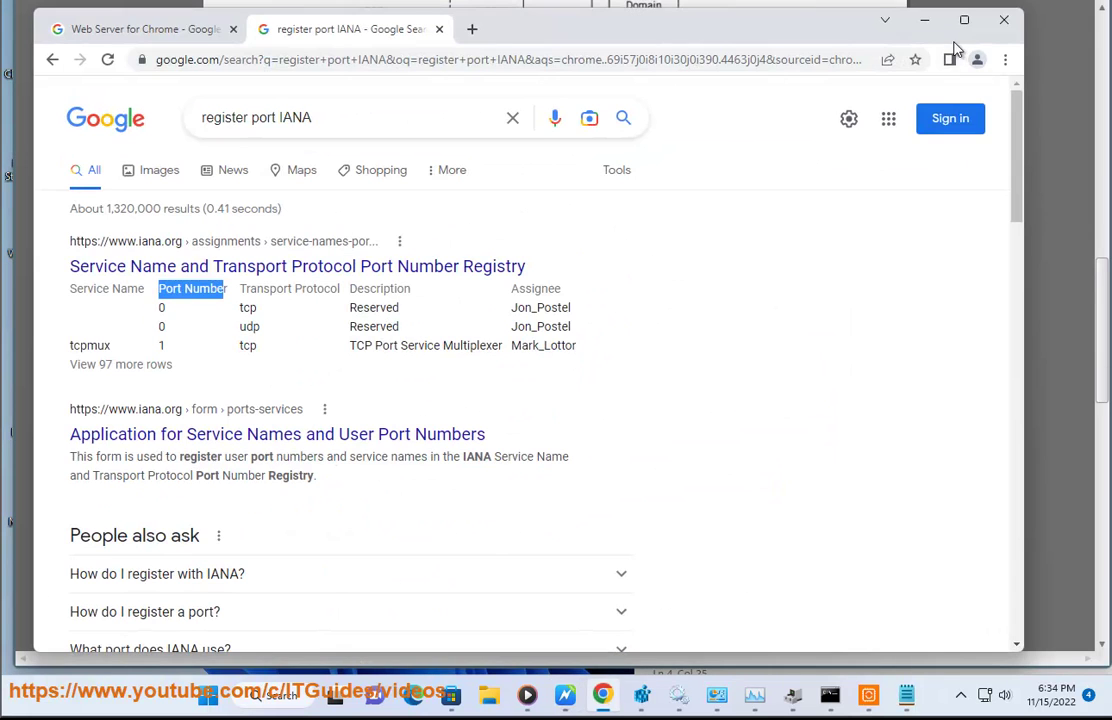
click(1005, 59)
click(878, 359)
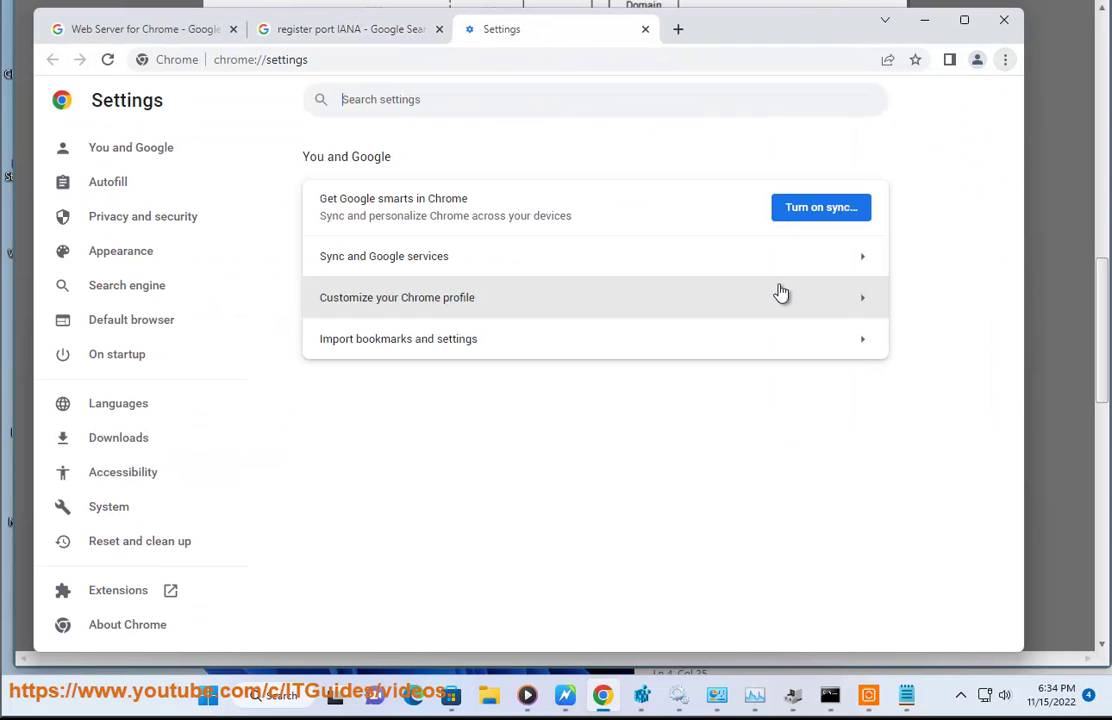
text(cache)
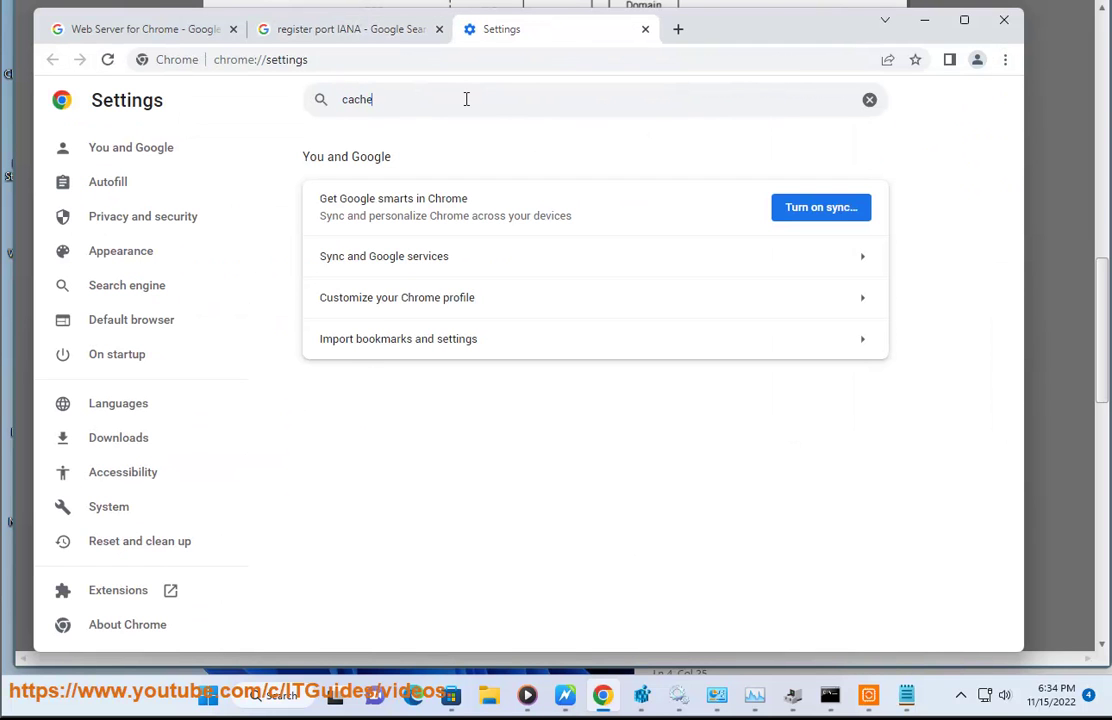
click(541, 213)
scroll(555, 497, down, 2)
click(614, 545)
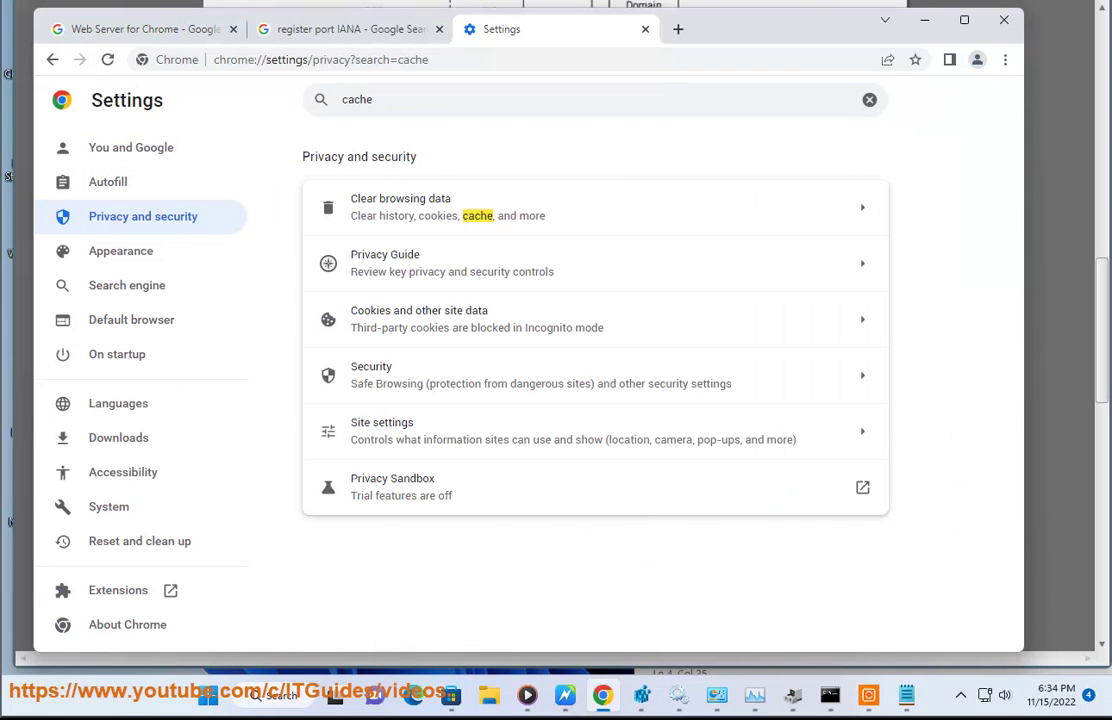
click(924, 20)
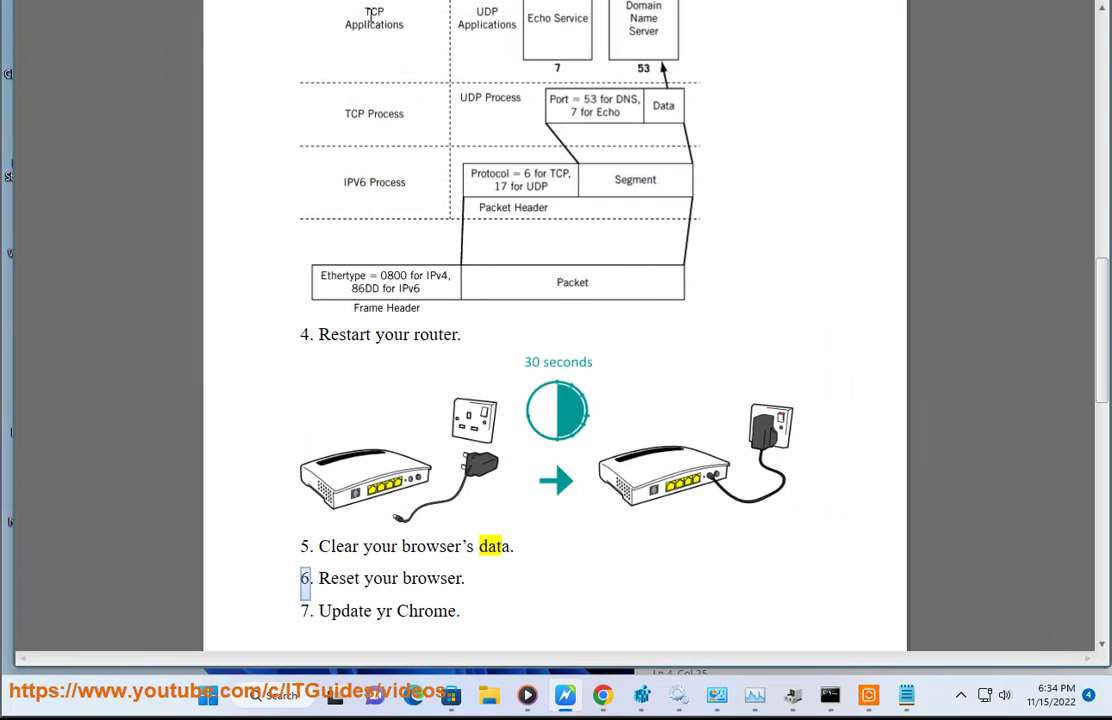
Step: Search Chrome settings for 'RESET', open Restore settings to original defaults, then cancel it
drag(301, 578, 464, 578)
click(602, 695)
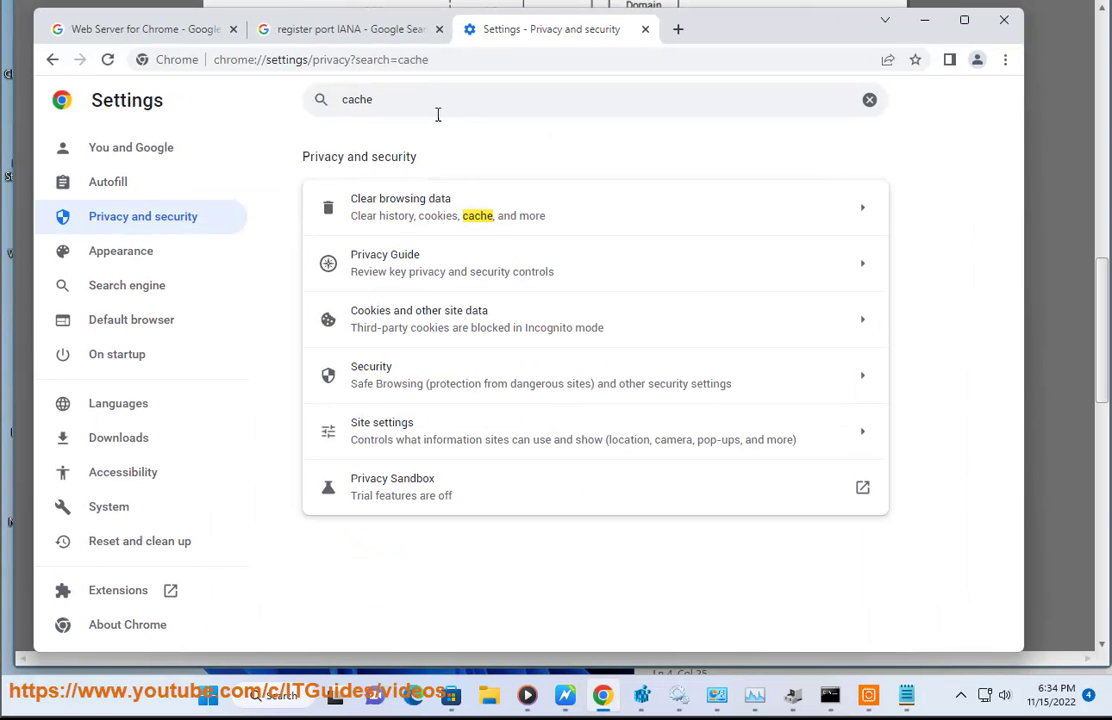
double_click(437, 114)
text(RESET)
click(454, 203)
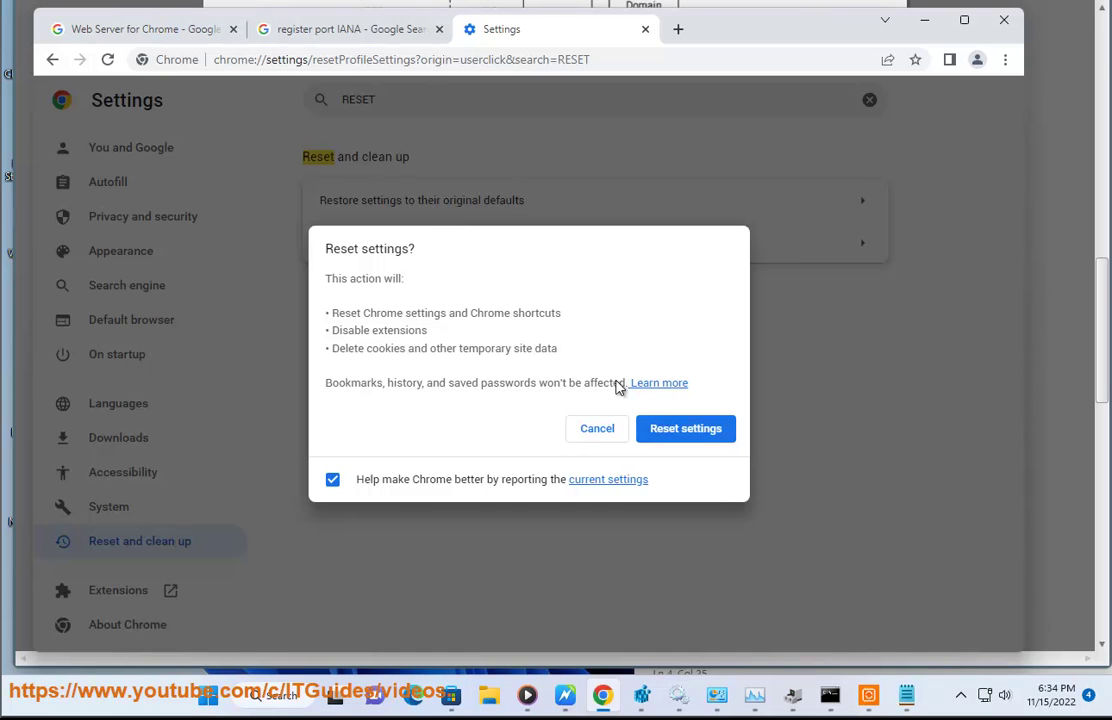
click(565, 695)
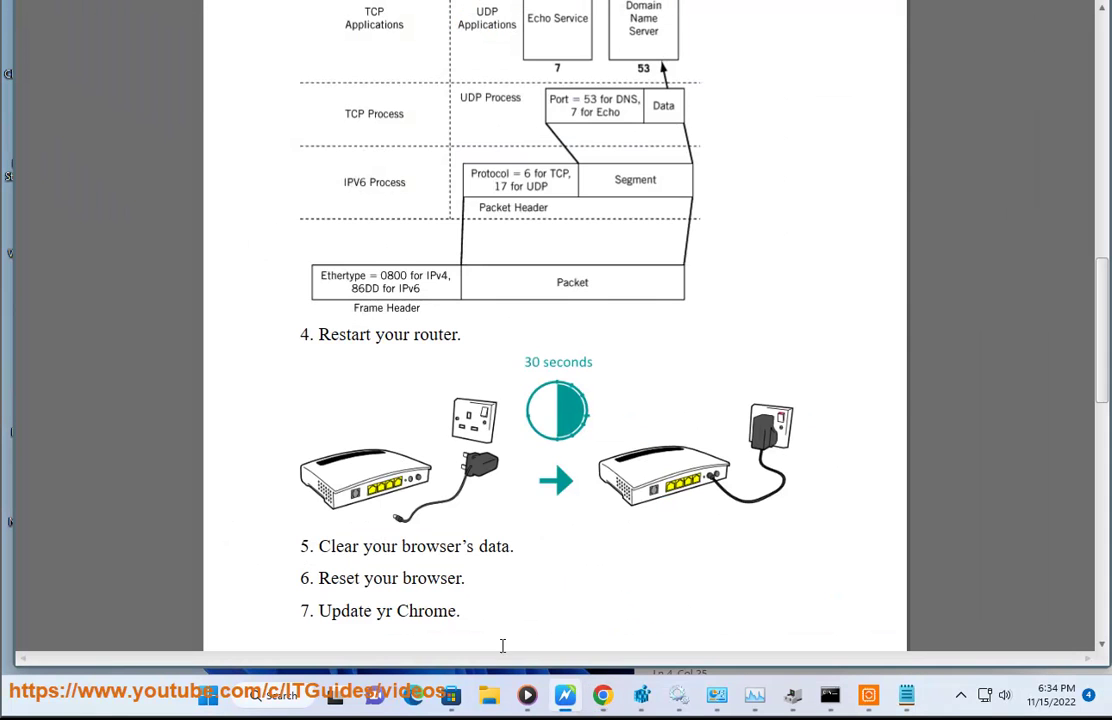
double_click(351, 612)
click(602, 695)
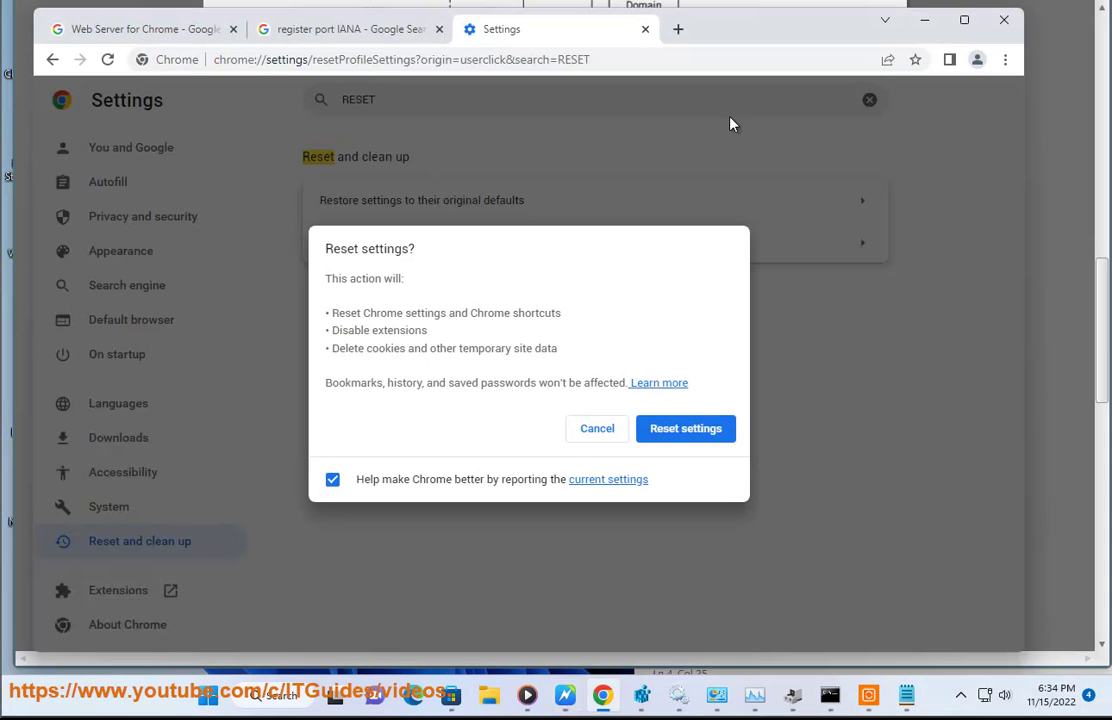
click(648, 430)
click(867, 100)
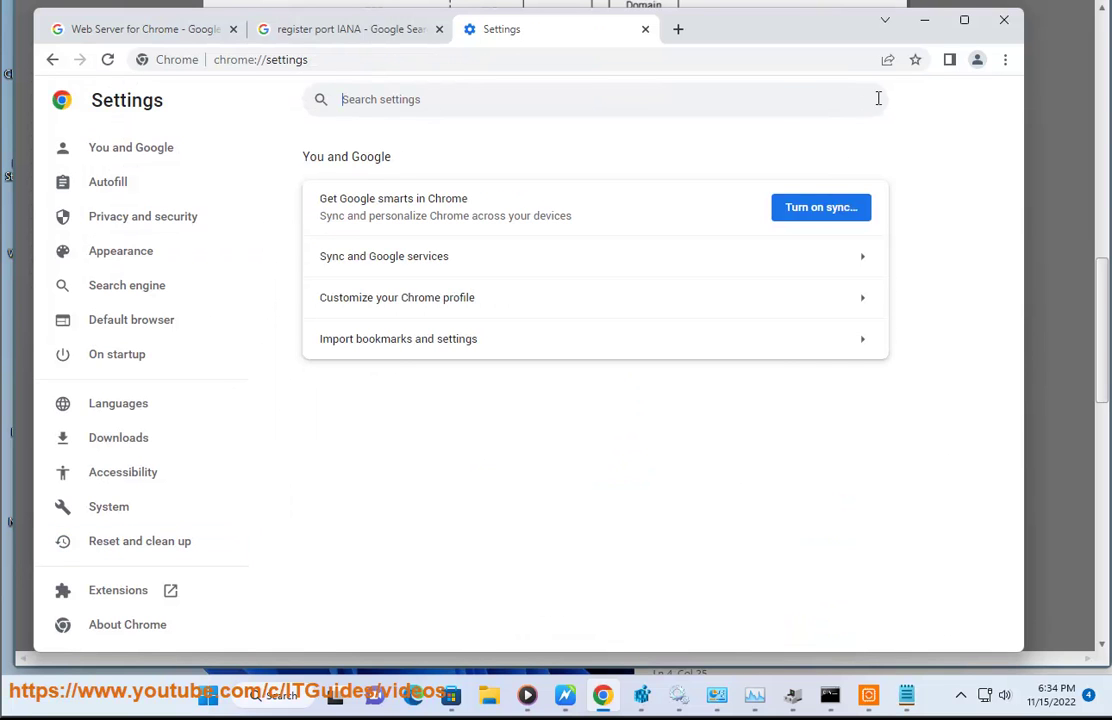
Step: Open About Google Chrome and confirm version 107.0.5304.107 is up to date
click(1005, 60)
mouse_move(896, 387)
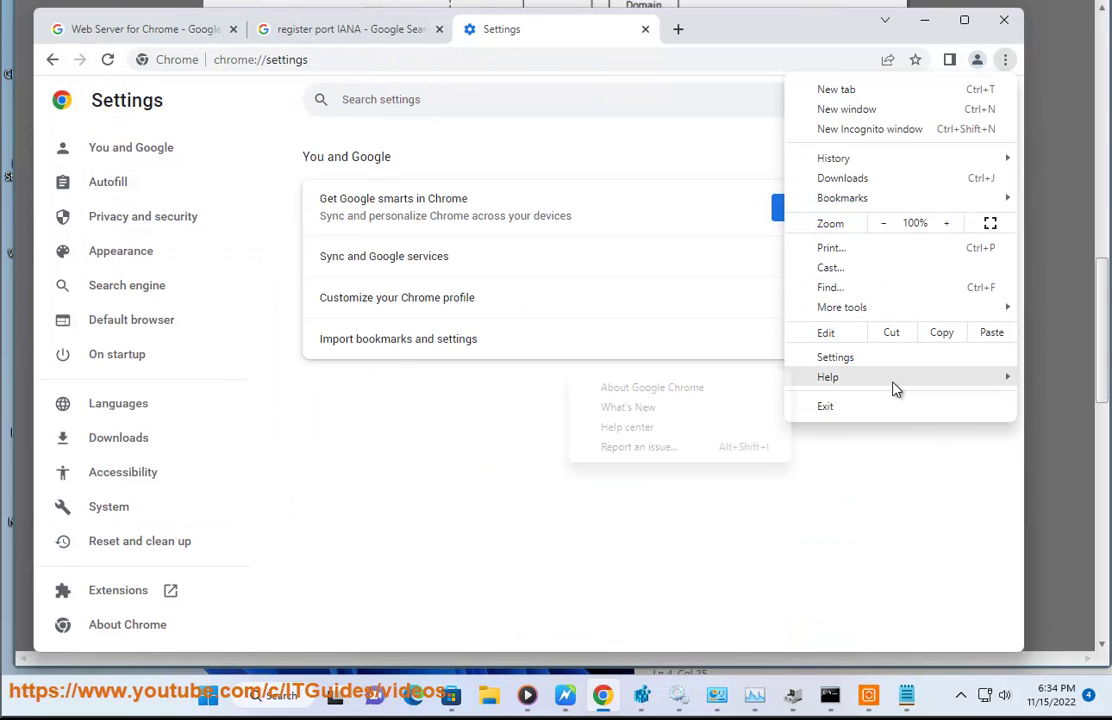
click(712, 387)
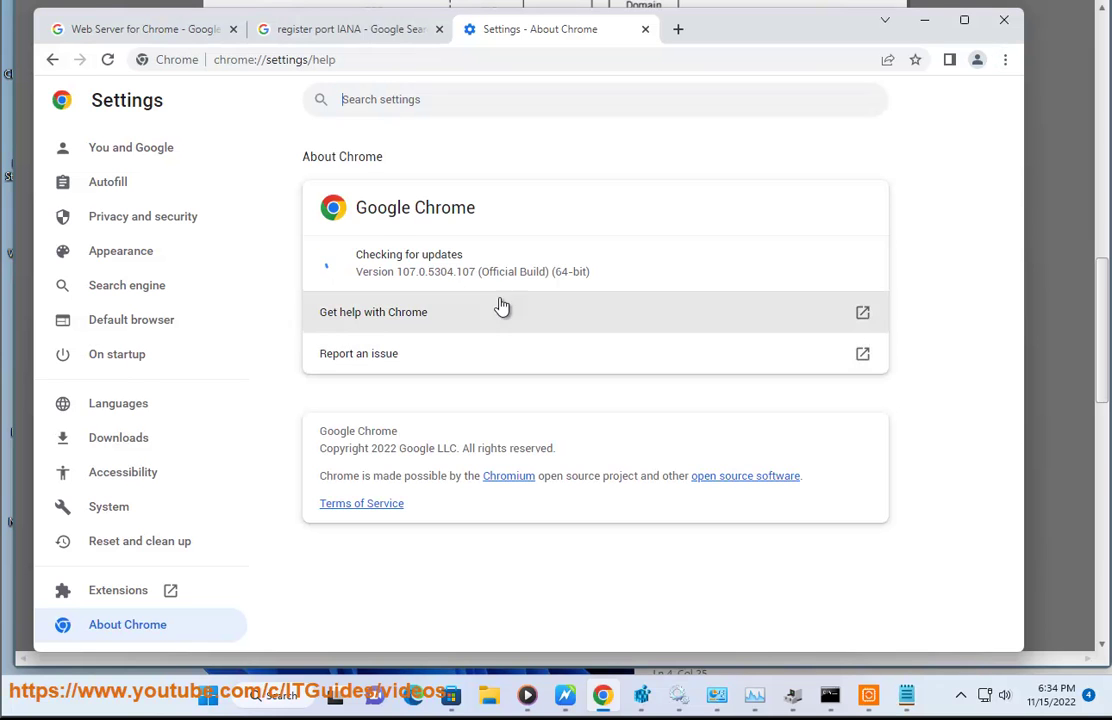
drag(461, 255, 293, 233)
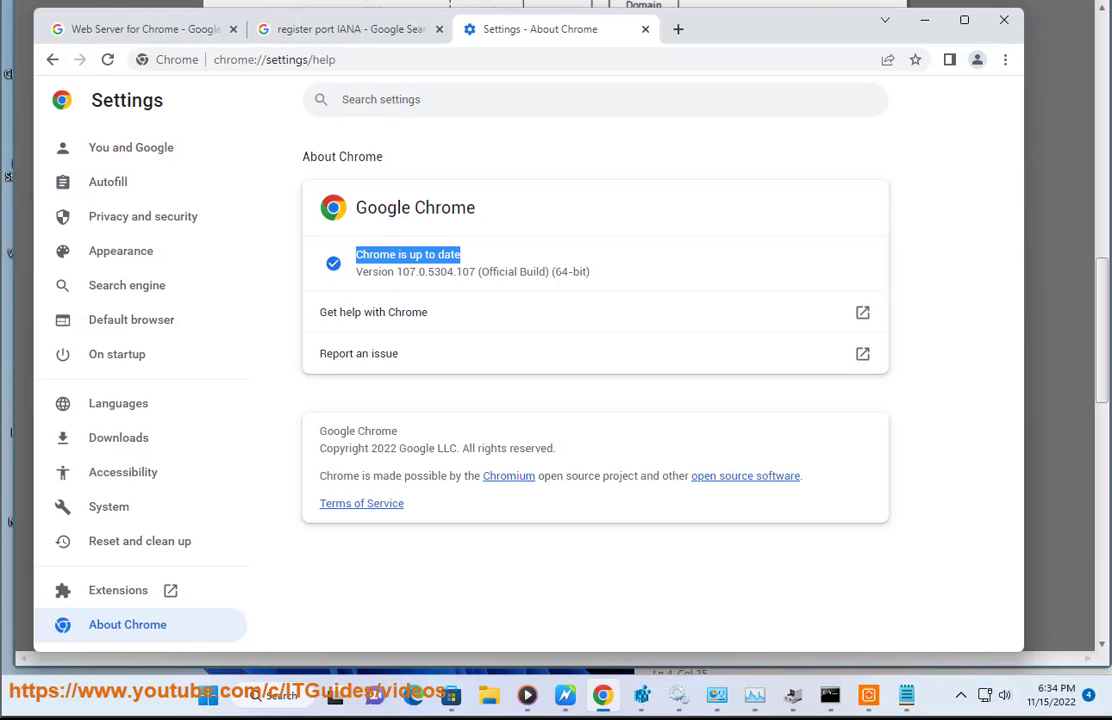